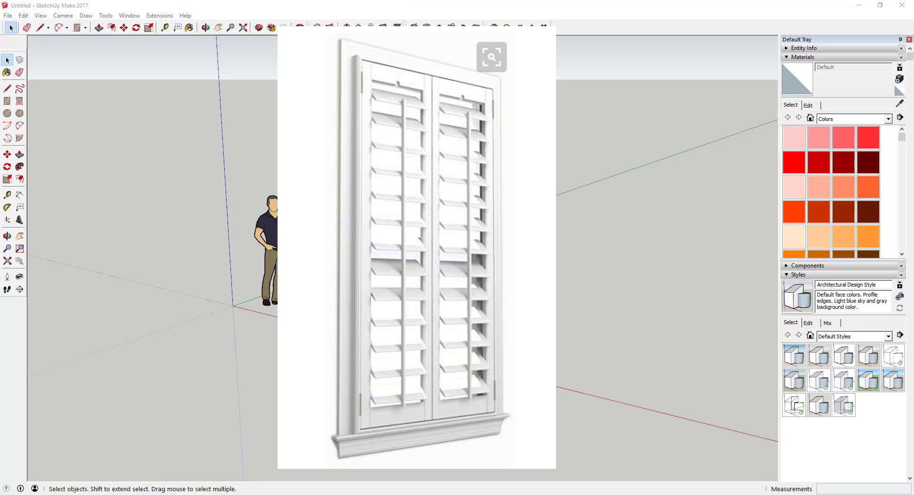
Step: Delete the default scale figure and draw an upright 2' by 4' rectangle from the origin along the red axis
drag(231, 167, 351, 342)
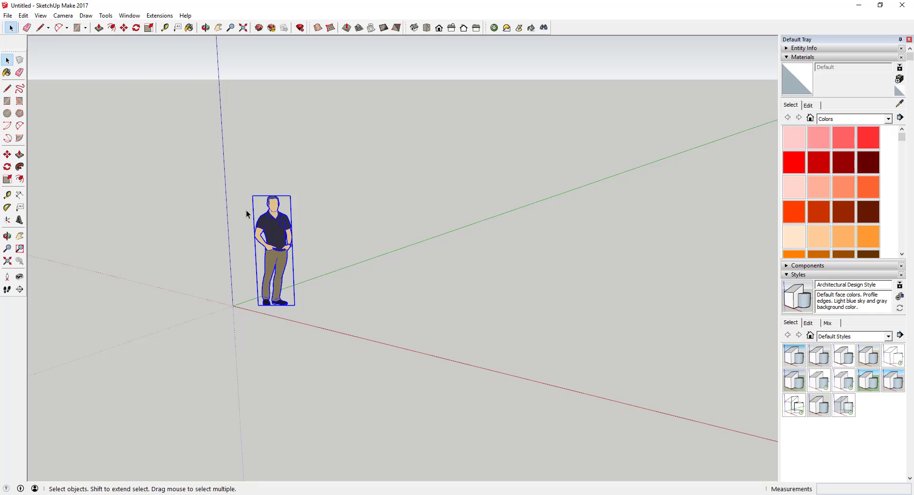
key(Delete)
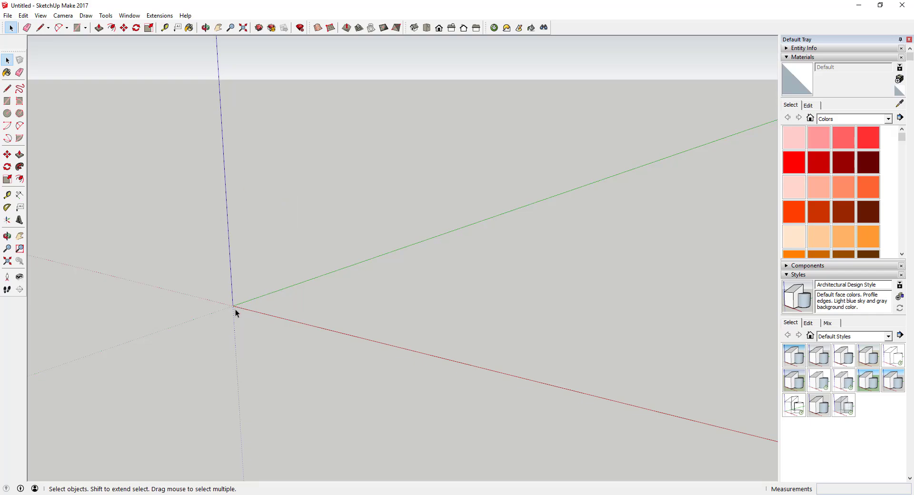
key(r)
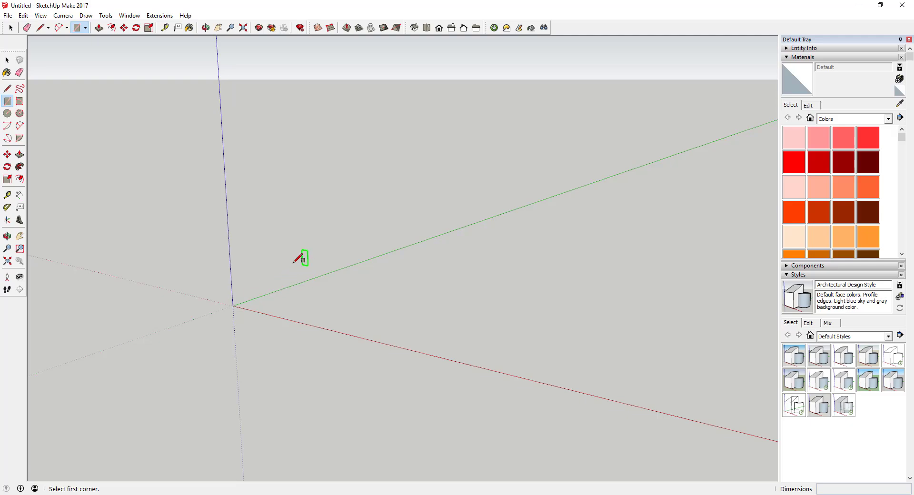
click(233, 305)
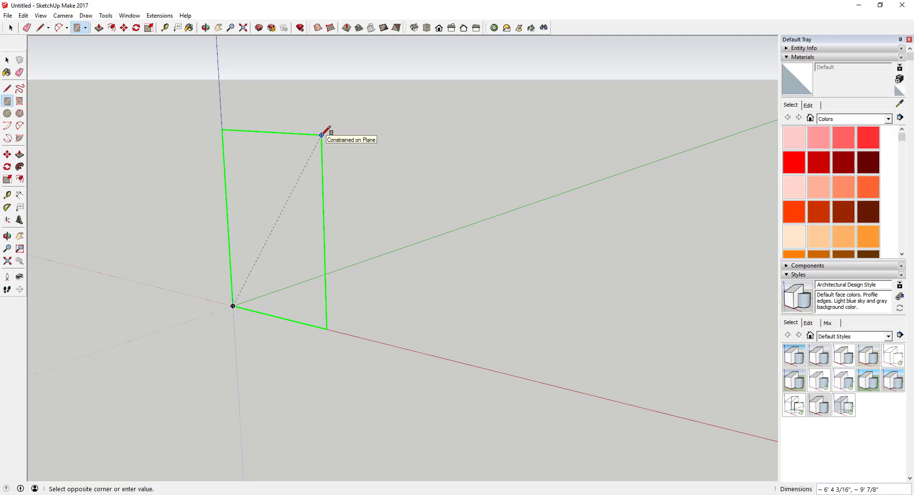
text(2',4)
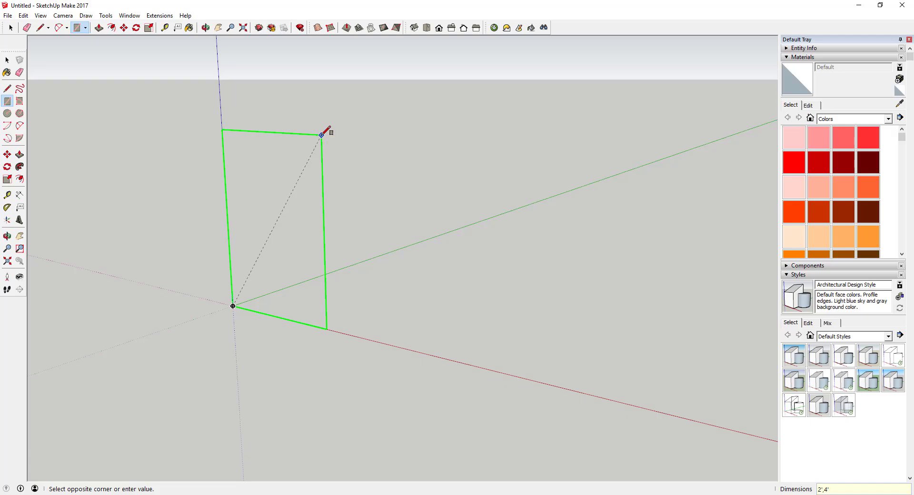
key(Return)
key(space)
Step: Offset the rectangle's outline inward by about 2" to form a frame border
scroll(245, 258, up, 5)
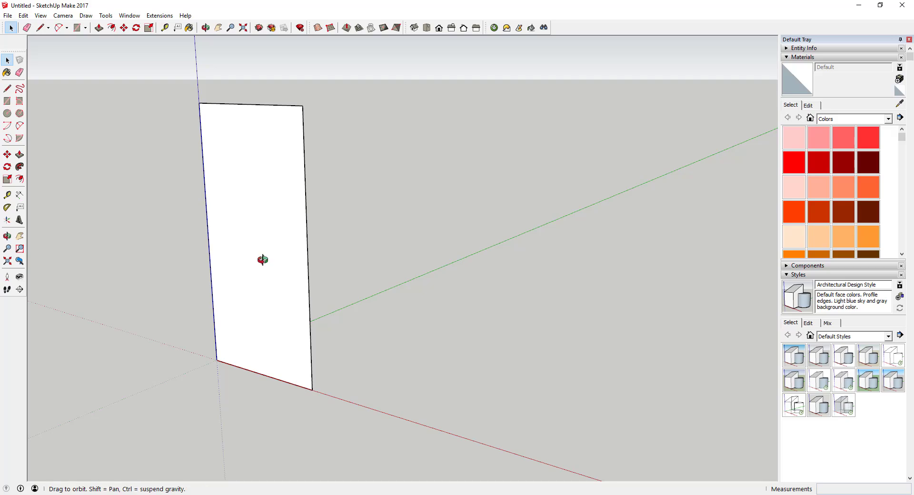
middle_drag(262, 259, 282, 224)
scroll(243, 229, up, 3)
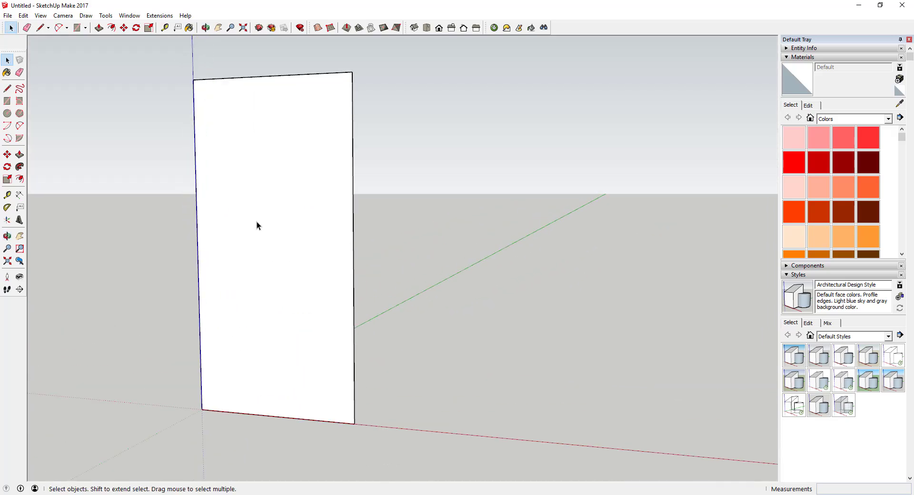
key(f)
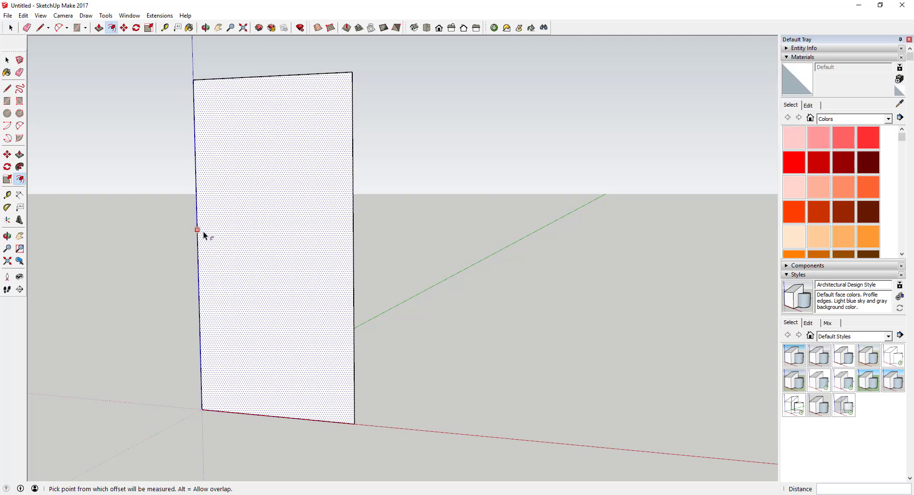
click(201, 232)
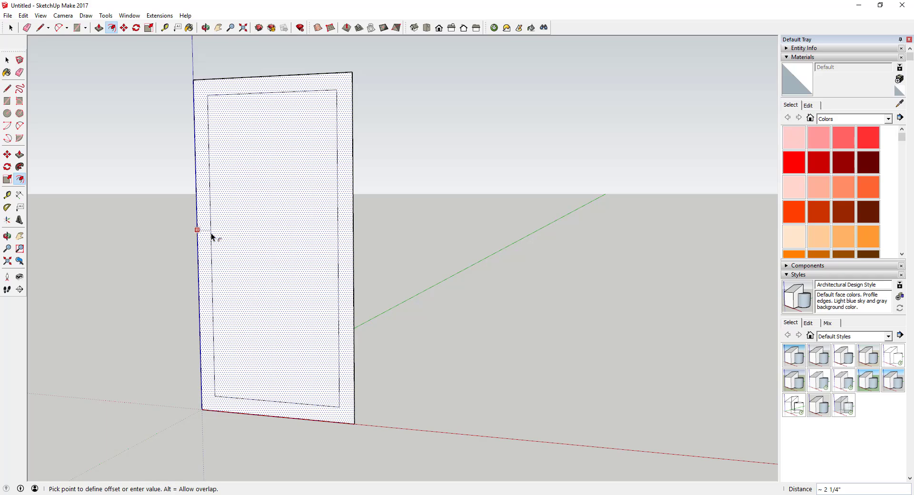
click(210, 233)
key(space)
click(312, 286)
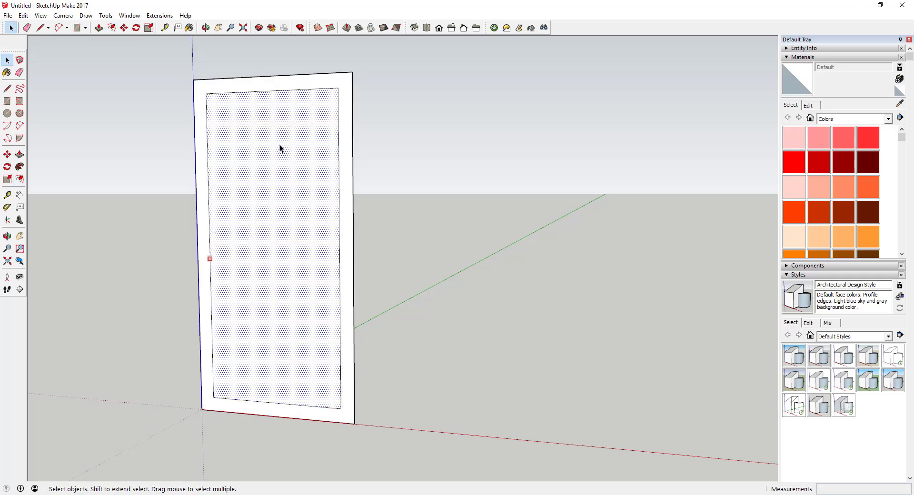
Step: Try lowering the top edge of the inner rectangle by about 2", and undo the move
click(269, 91)
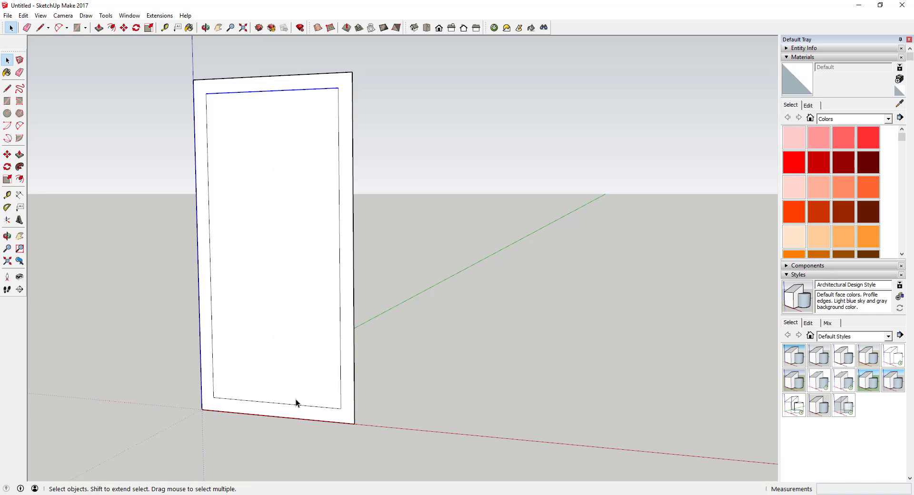
key(m)
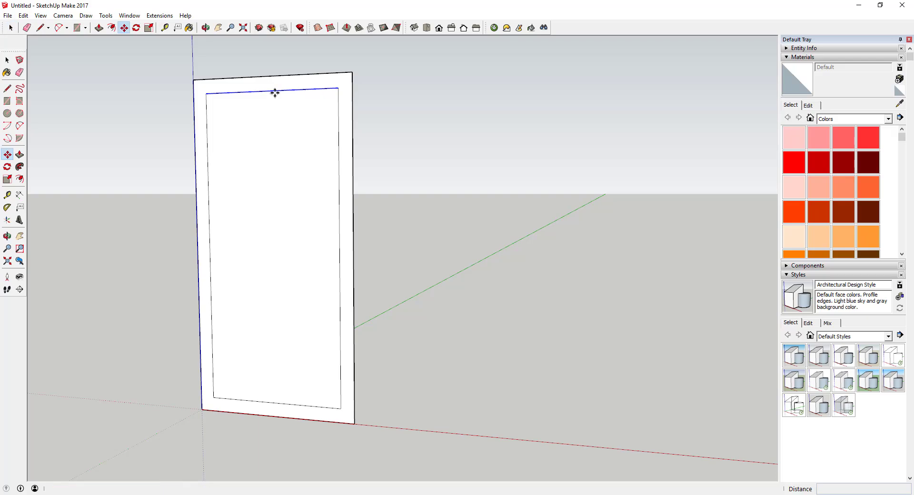
click(271, 91)
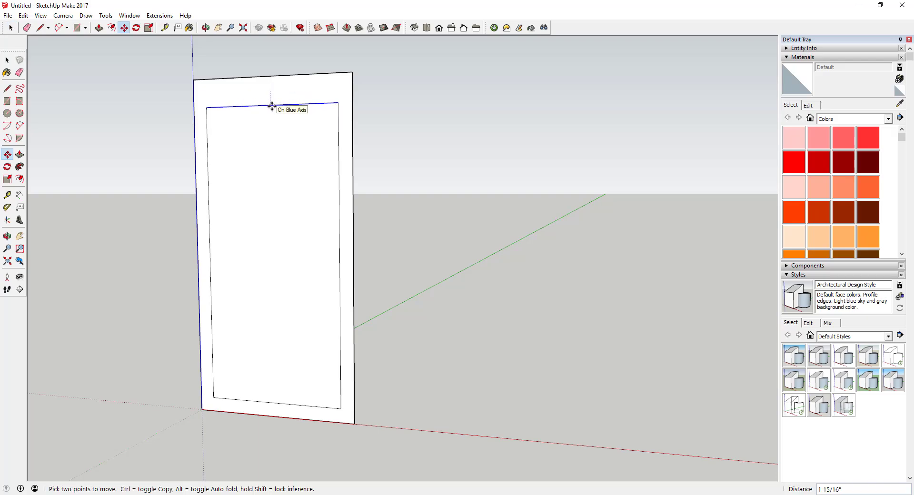
click(271, 106)
key(space)
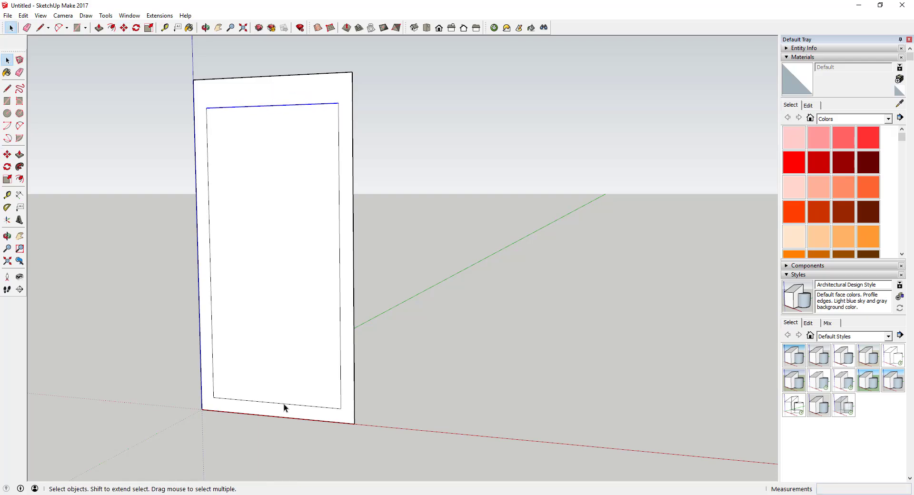
click(283, 403)
key(m)
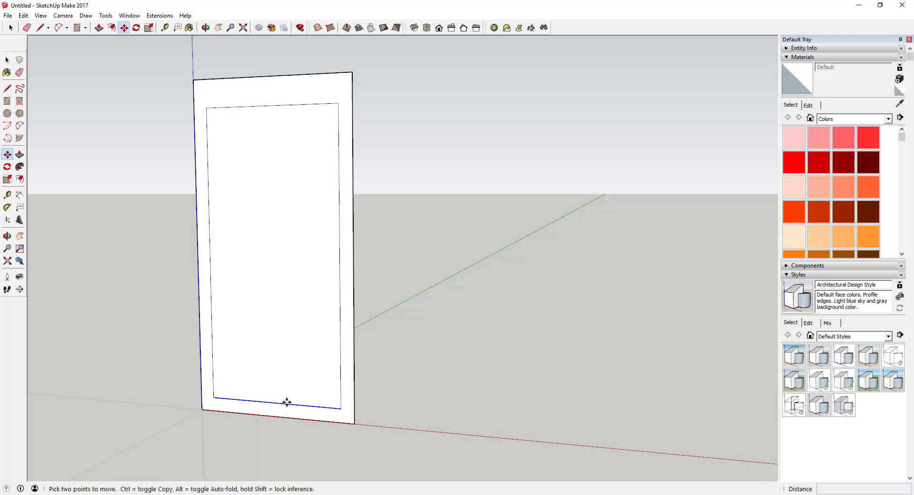
key(space)
key(ctrl+z)
Step: Move the inner rectangle's top edge down 1" and its bottom edge up 1"
click(261, 90)
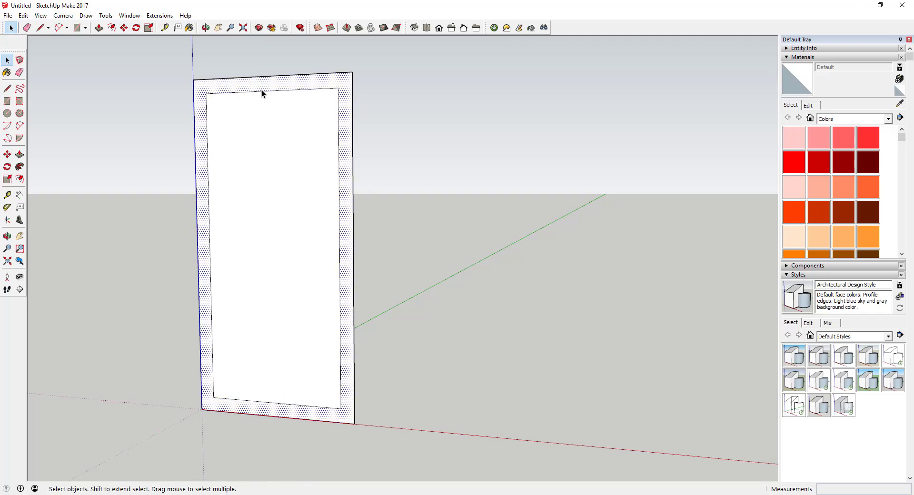
click(261, 91)
key(m)
click(261, 91)
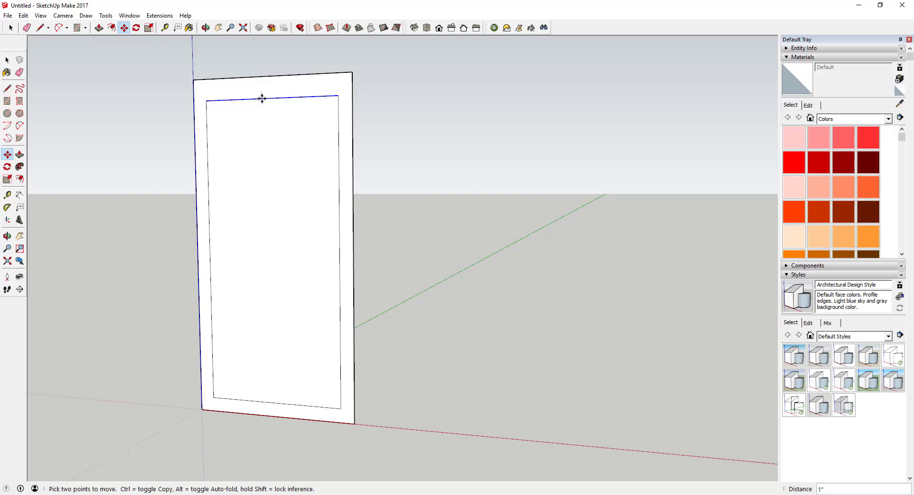
key(space)
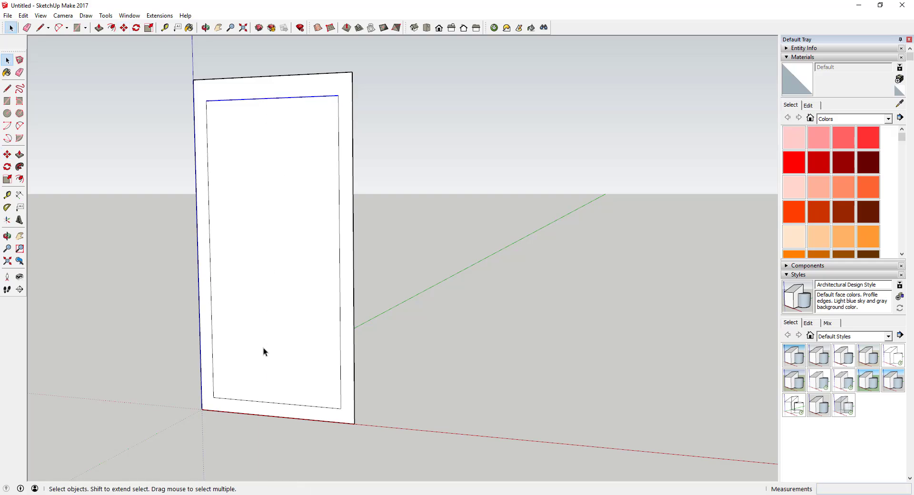
click(284, 403)
key(m)
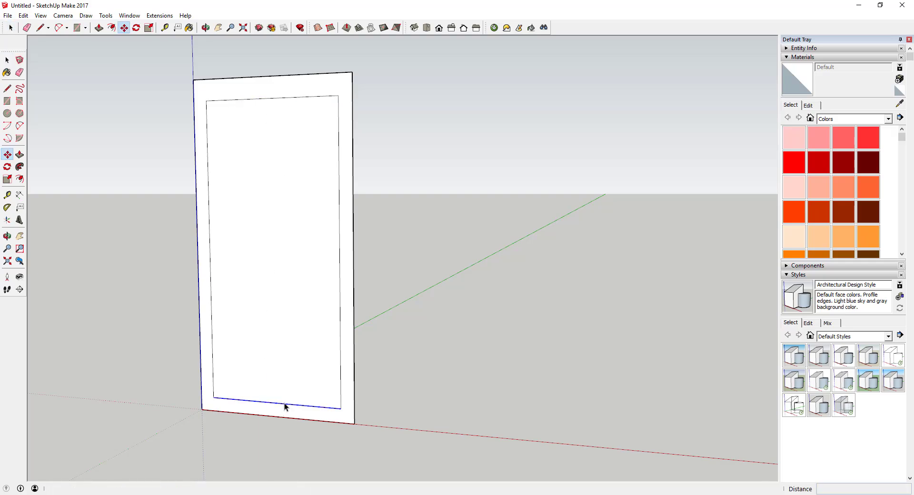
click(285, 402)
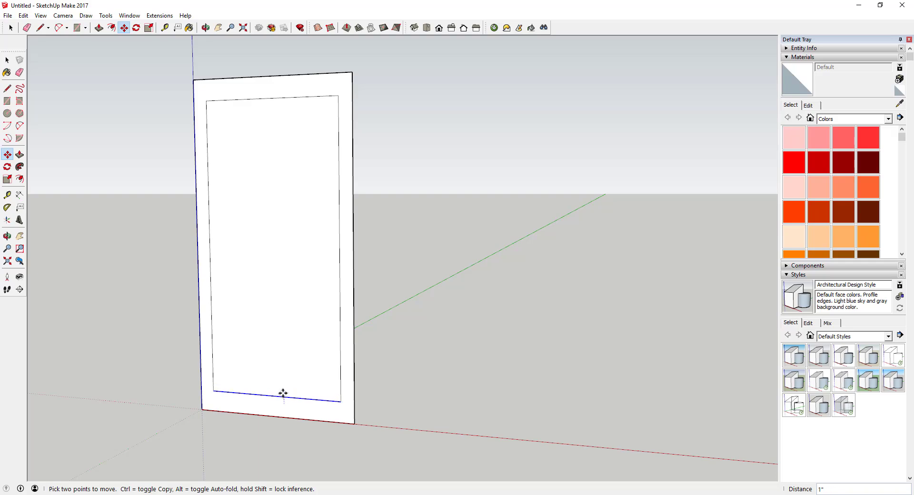
click(283, 393)
key(space)
Step: Delete the inner rectangle's face to leave an open frame
middle_drag(352, 278, 357, 273)
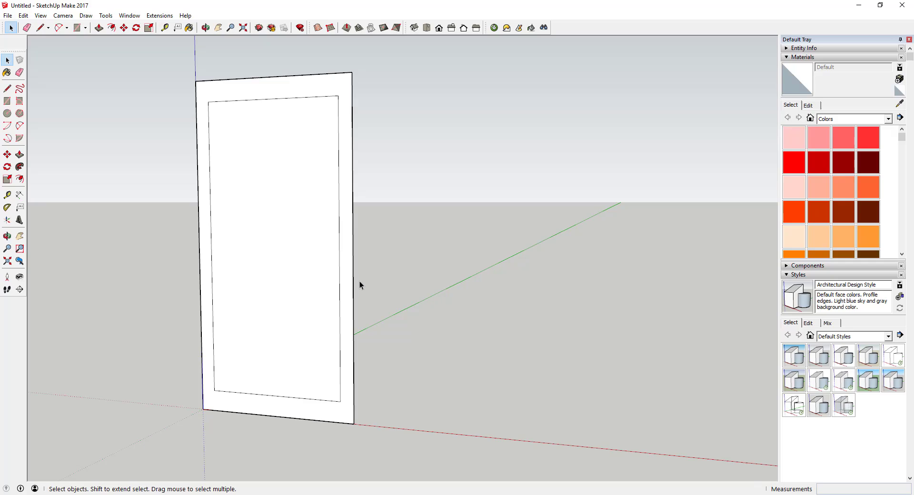
click(291, 248)
key(Delete)
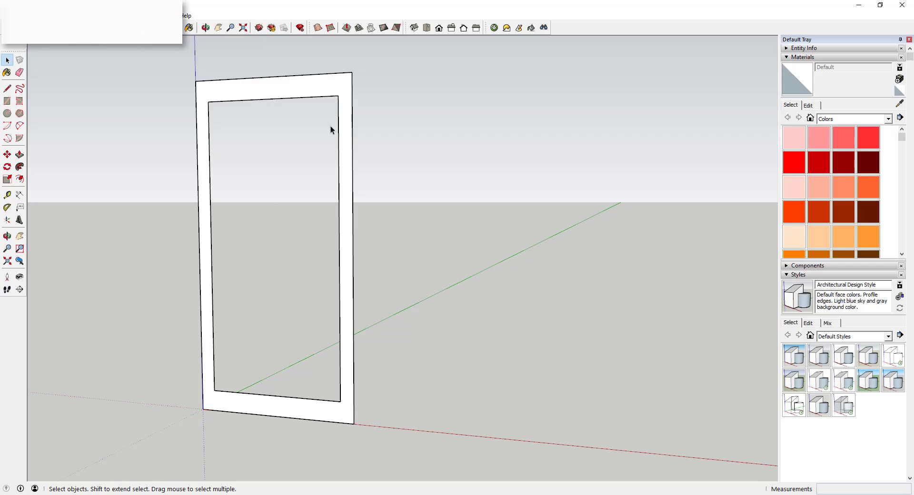
Step: Extrude the frame face with Push/Pull to a thickness of 2"
key(p)
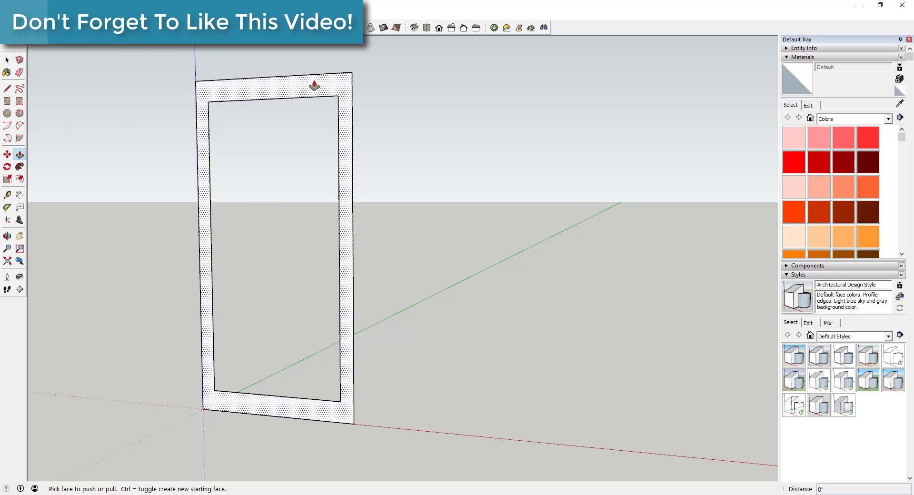
click(312, 90)
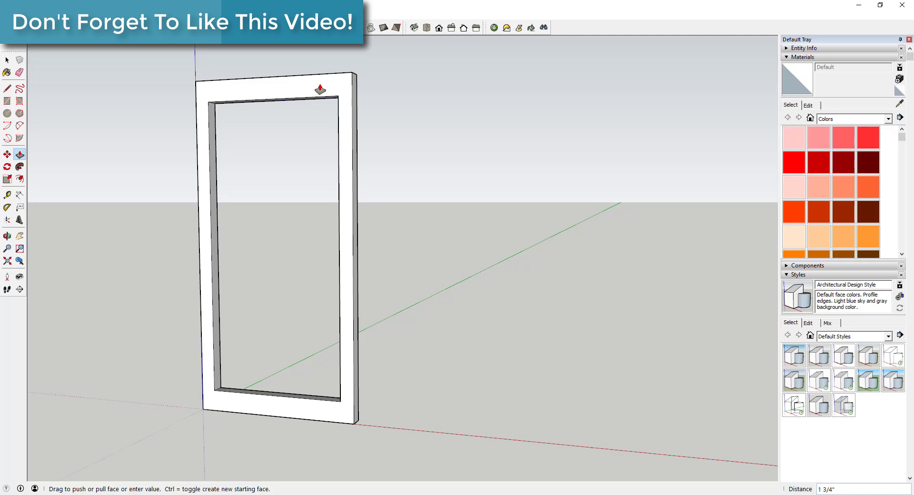
text(2)
key(Return)
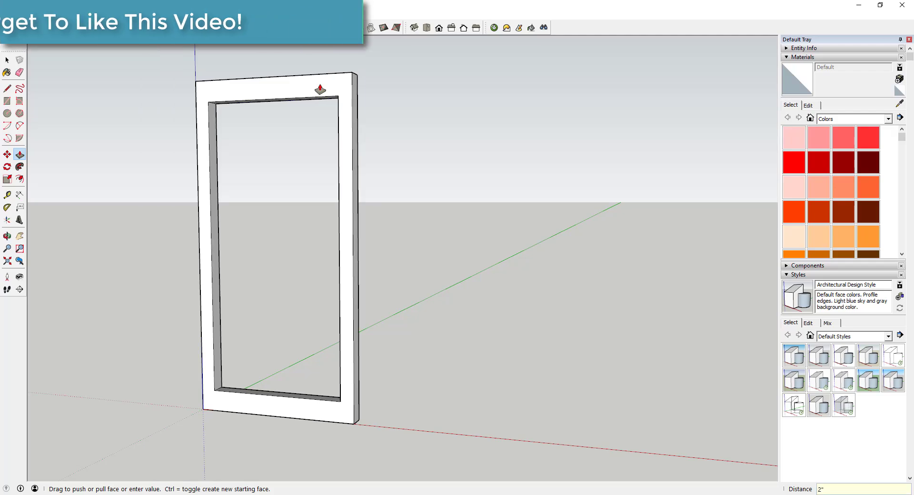
key(space)
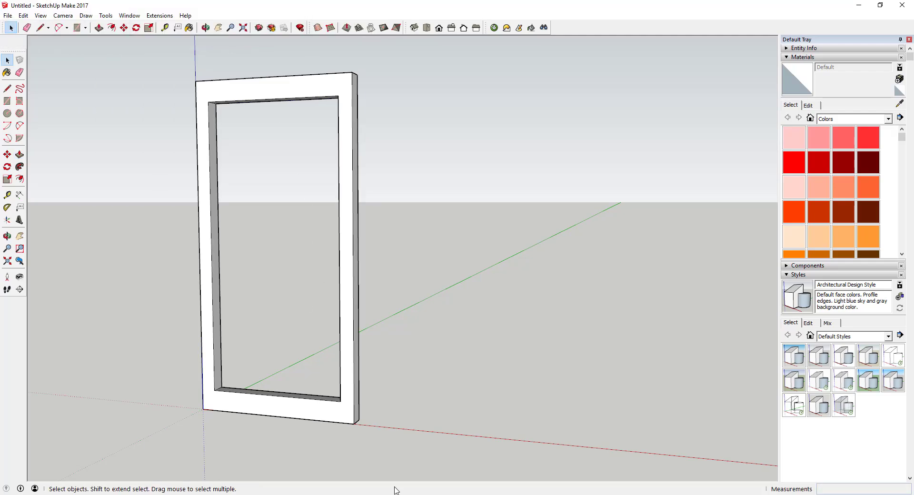
Step: Select the entire connected frame and make it a group
middle_drag(418, 301, 312, 301)
scroll(220, 370, up, 4)
key(l)
scroll(247, 388, up, 2)
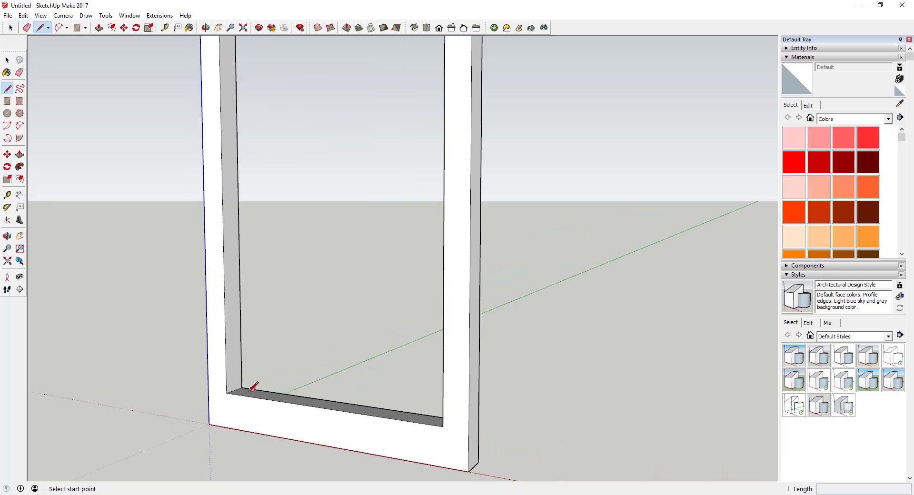
key(space)
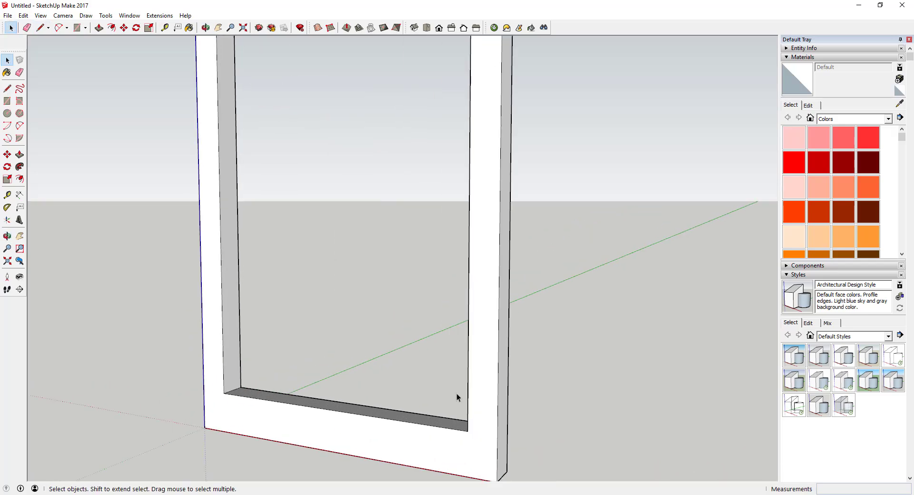
triple_click(487, 333)
scroll(485, 335, down, 2)
right_click(484, 335)
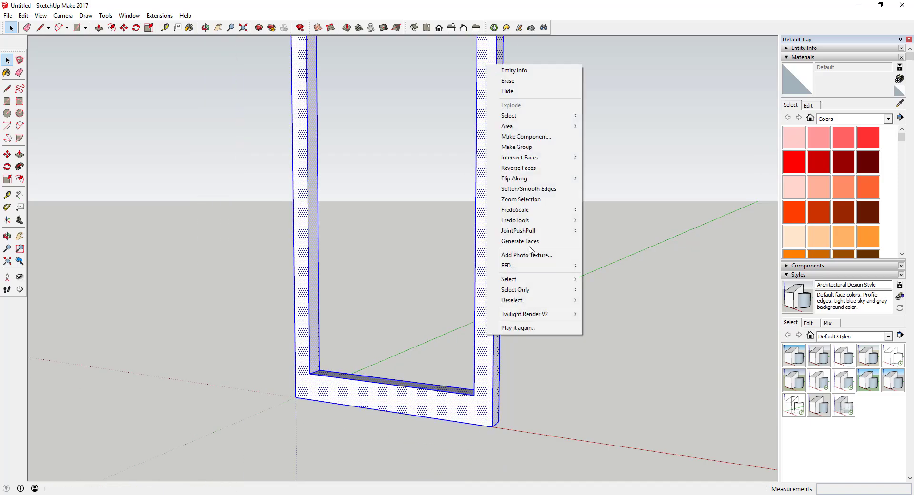
click(546, 151)
scroll(485, 318, down, 3)
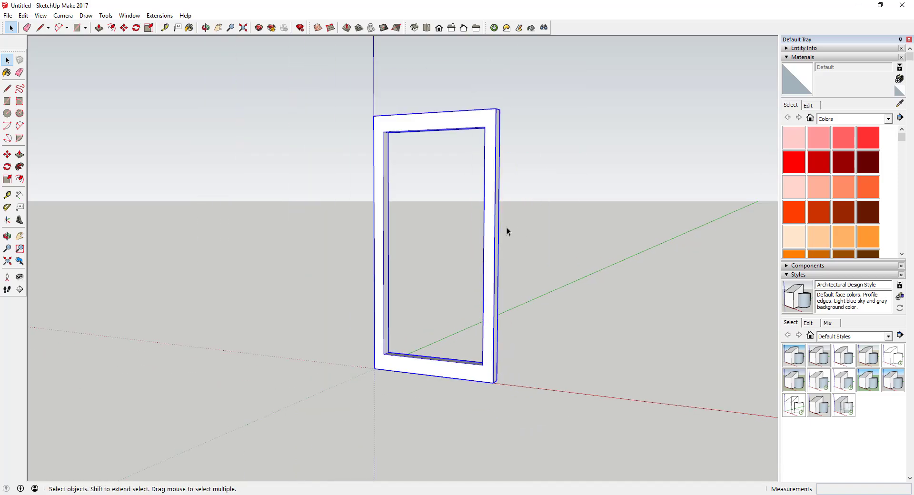
Step: Draw a vertical line along the inner side of the left stile, from the bottom edge's midpoint to the top edge's midpoint
scroll(508, 231, up, 4)
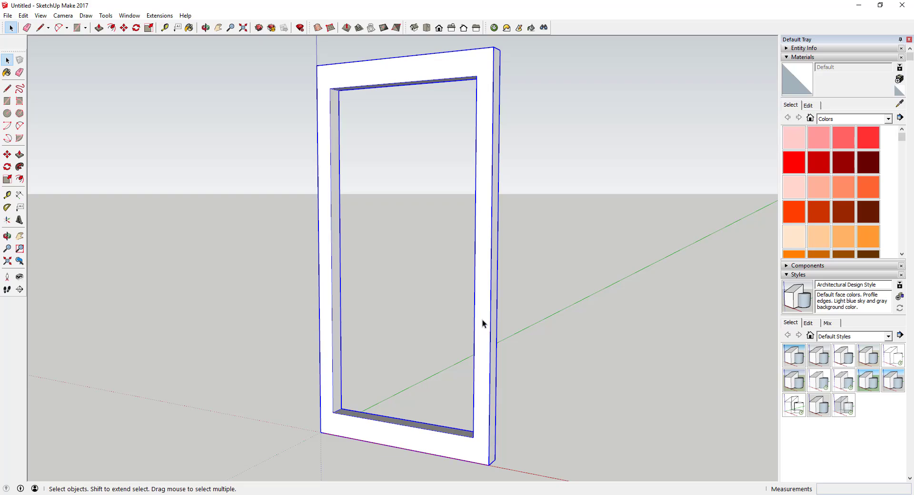
key(l)
scroll(336, 409, up, 4)
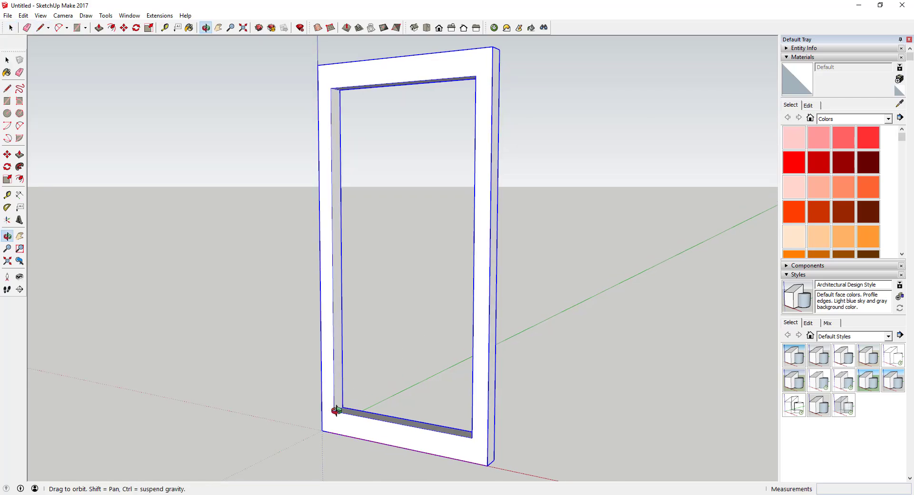
scroll(337, 409, down, 2)
click(338, 407)
scroll(338, 406, down, 5)
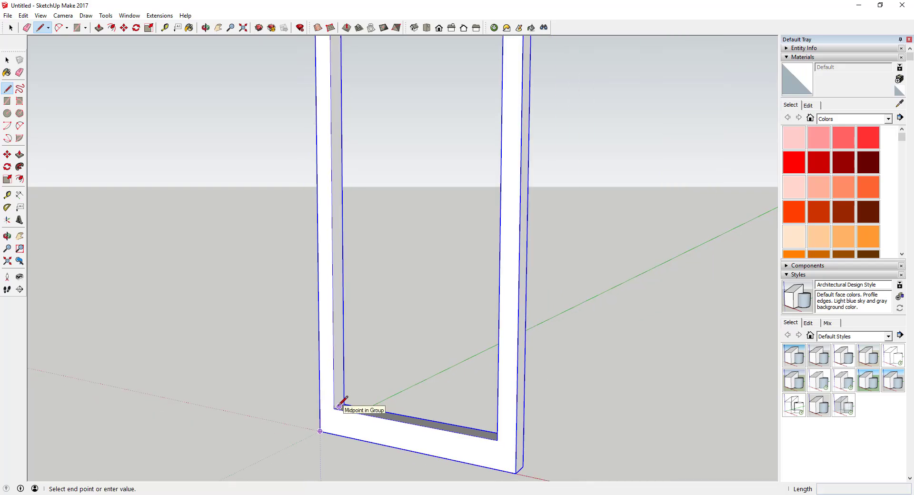
middle_drag(342, 390, 357, 321)
scroll(340, 220, up, 5)
click(338, 222)
scroll(357, 320, down, 5)
key(space)
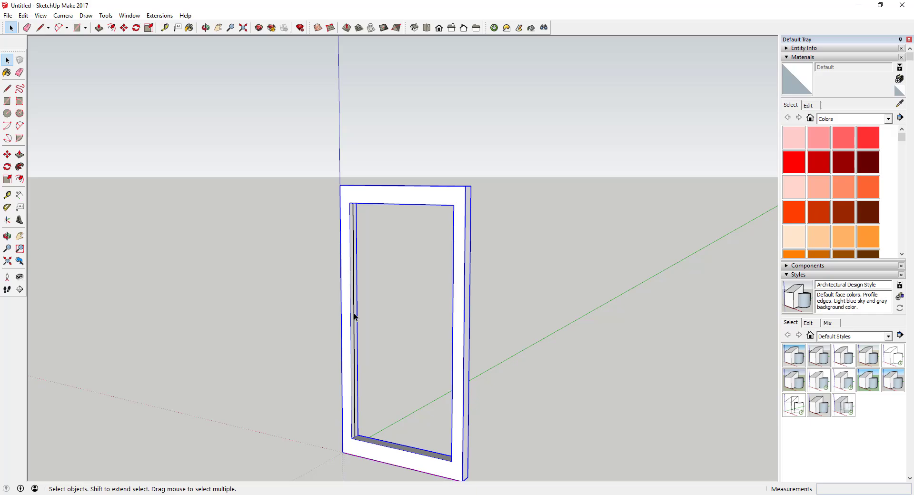
Step: Divide the vertical line on the left stile's inner side into 11 equal segments
right_click(354, 314)
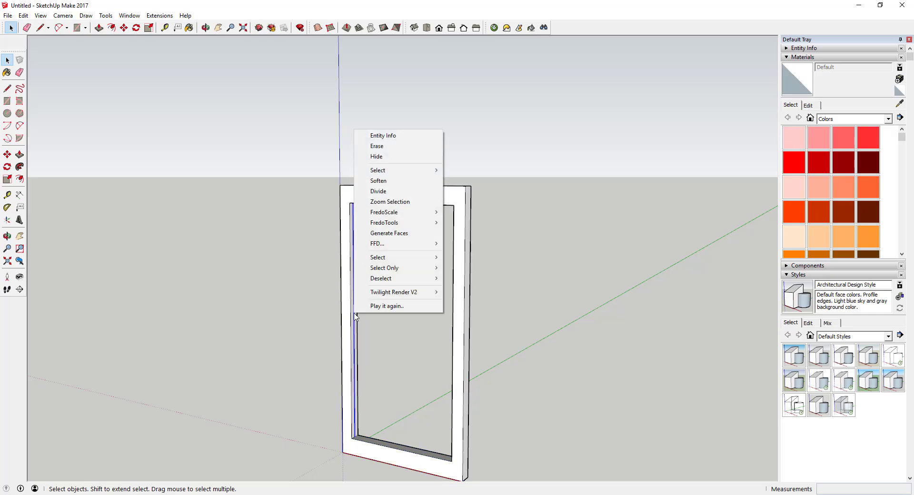
click(394, 190)
scroll(352, 385, up, 2)
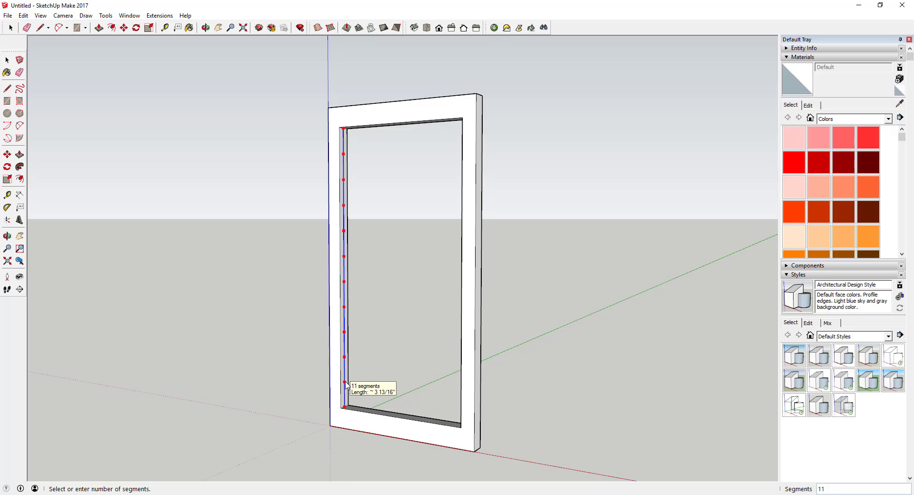
click(345, 384)
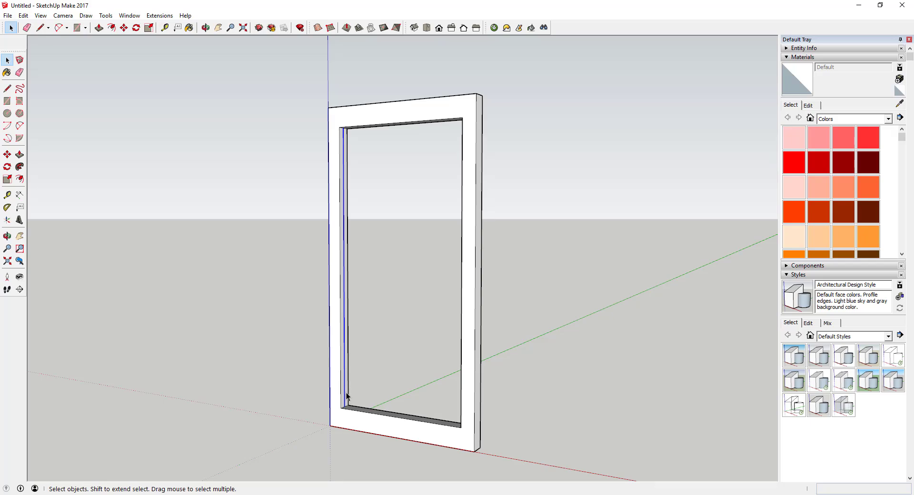
click(346, 394)
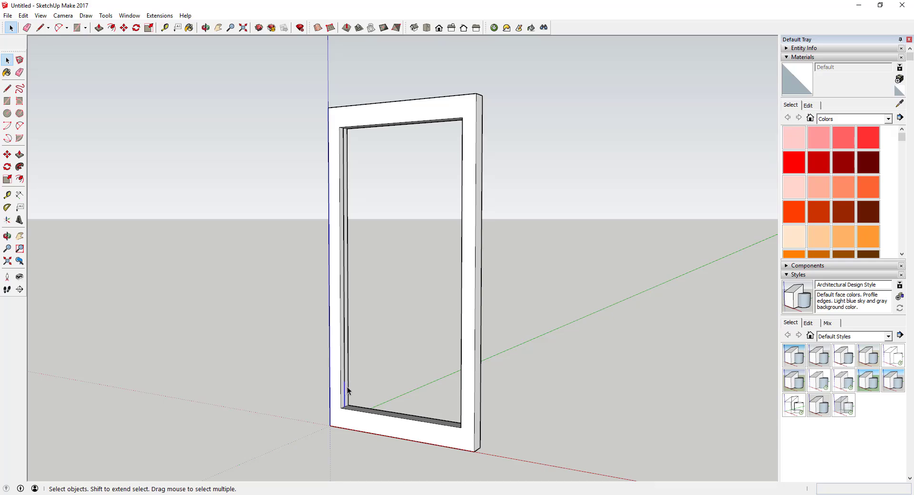
Step: Draw a horizontal line from the vertical line's lowest division point across the opening to the right stile
key(l)
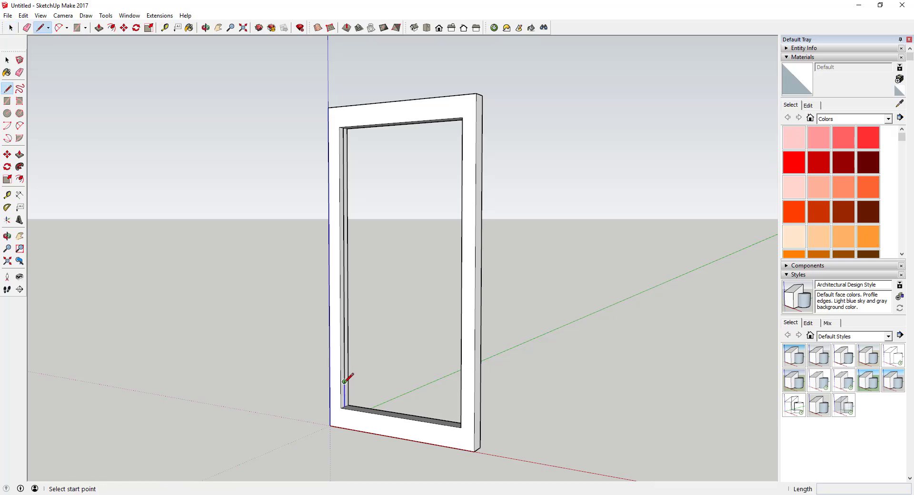
click(345, 382)
mouse_move(346, 384)
middle_down()
mouse_move(597, 365)
mouse_move(451, 376)
middle_up()
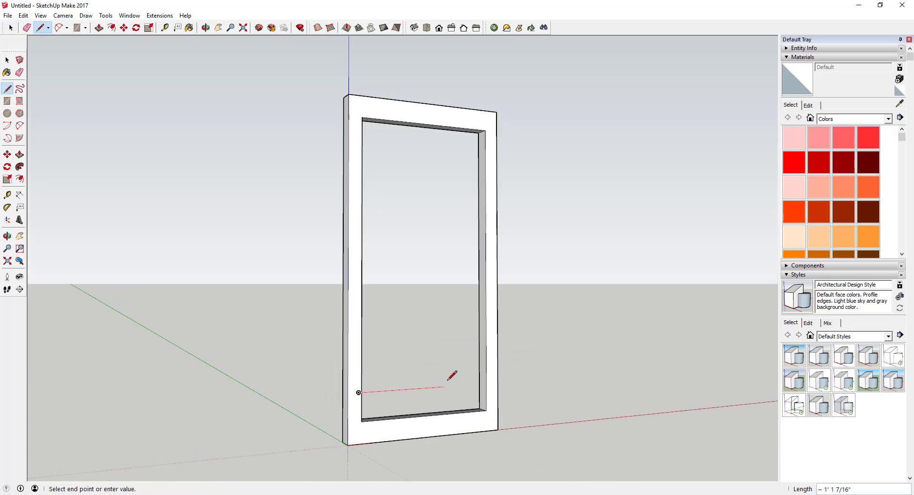
click(483, 384)
key(space)
Step: Draw a rectangle from the horizontal line's right end to the lower left of the opening, at the vertical line's base
key(r)
click(483, 383)
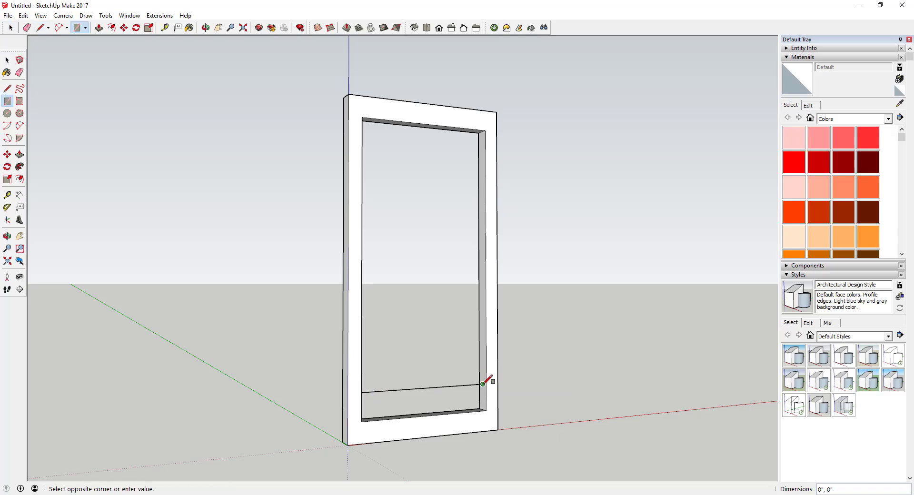
middle_drag(483, 384, 302, 400)
scroll(369, 404, up, 5)
click(365, 408)
key(space)
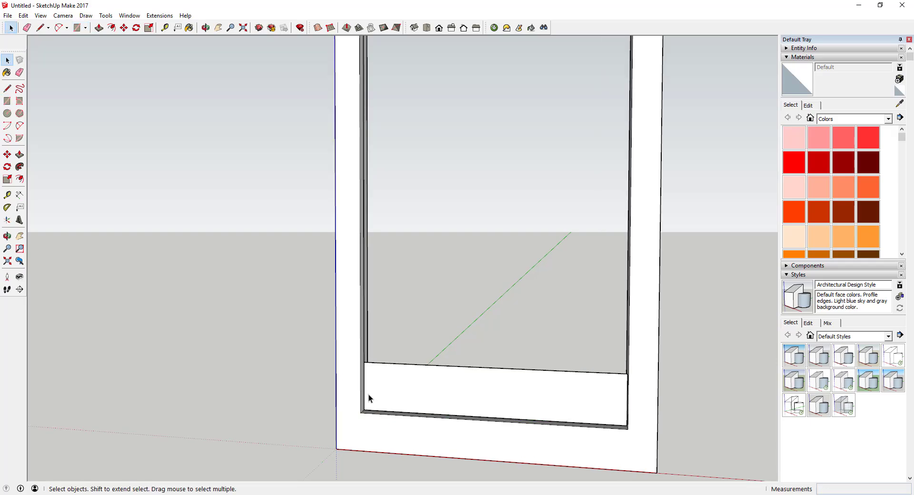
Step: Turn the rectangle and its edges into a component named Louver
middle_drag(368, 394, 527, 381)
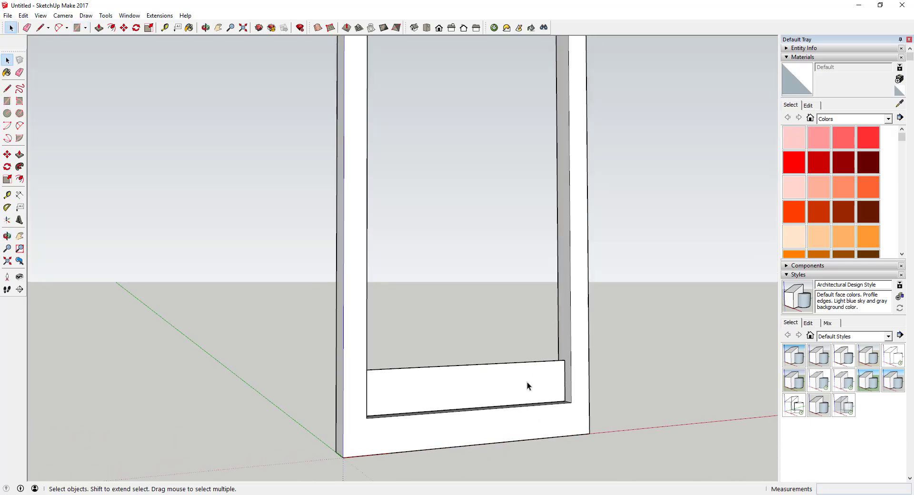
click(497, 383)
right_click(497, 381)
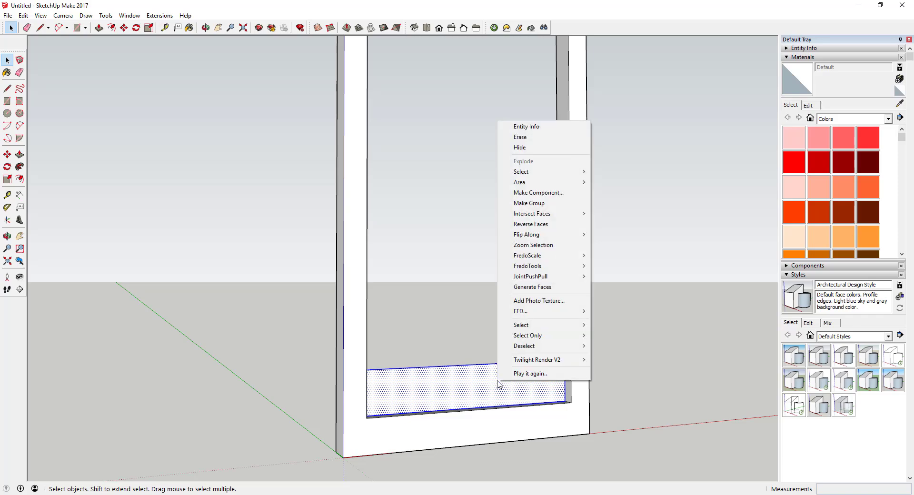
click(550, 192)
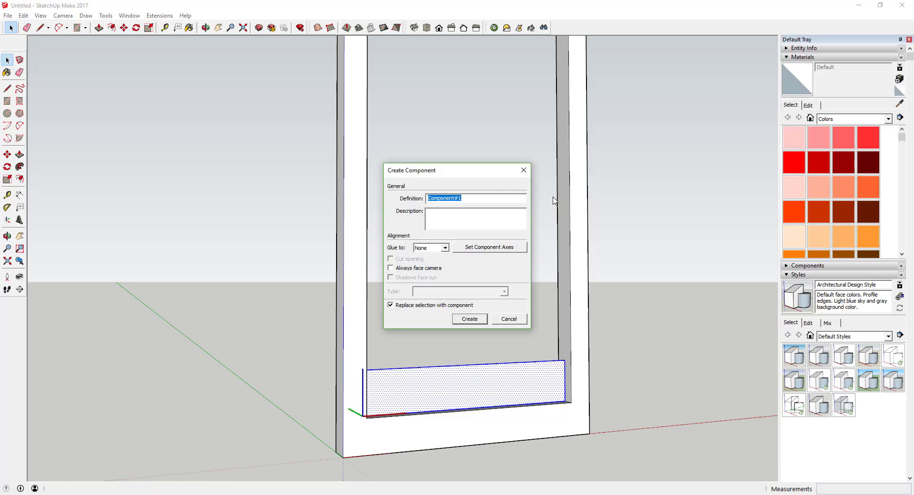
text(Louver)
click(470, 319)
Step: Copy the louver straight up from its lower-left corner to its upper-left corner so the two stack edge to edge
key(o)
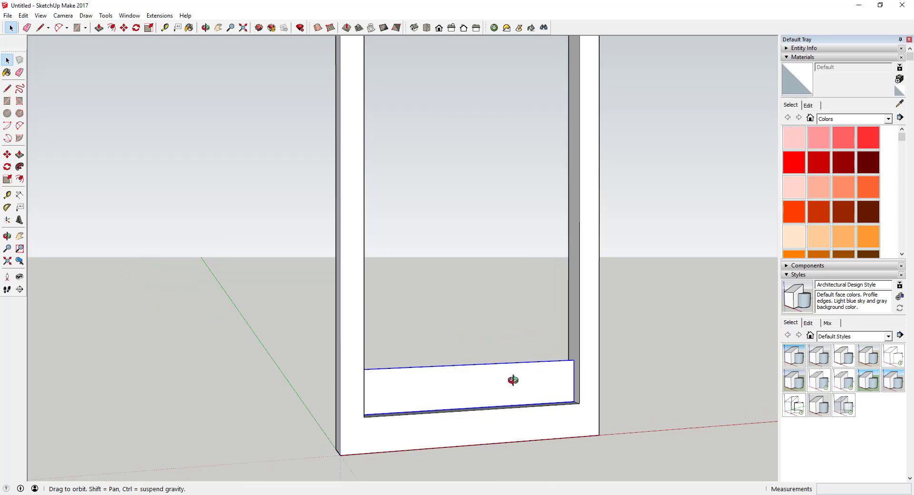
drag(518, 379, 370, 361)
key(space)
scroll(410, 383, up, 2)
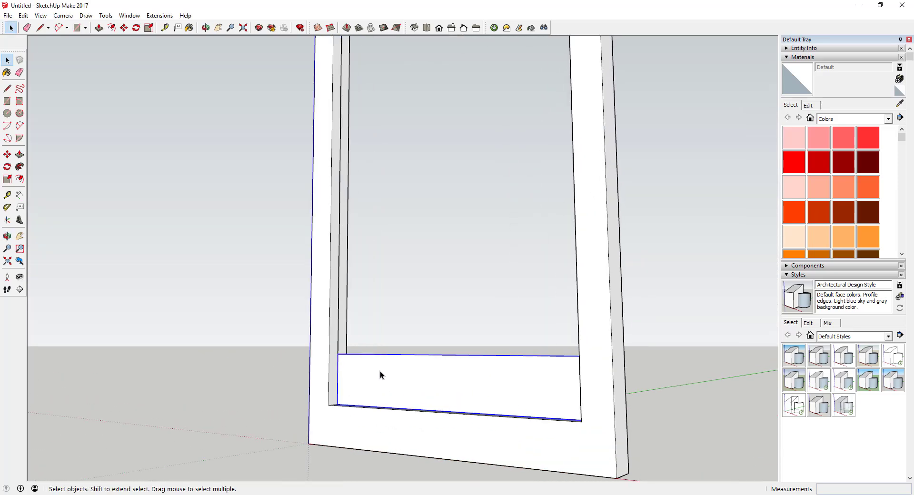
scroll(380, 372, down, 3)
middle_drag(376, 376, 375, 389)
scroll(375, 389, up, 2)
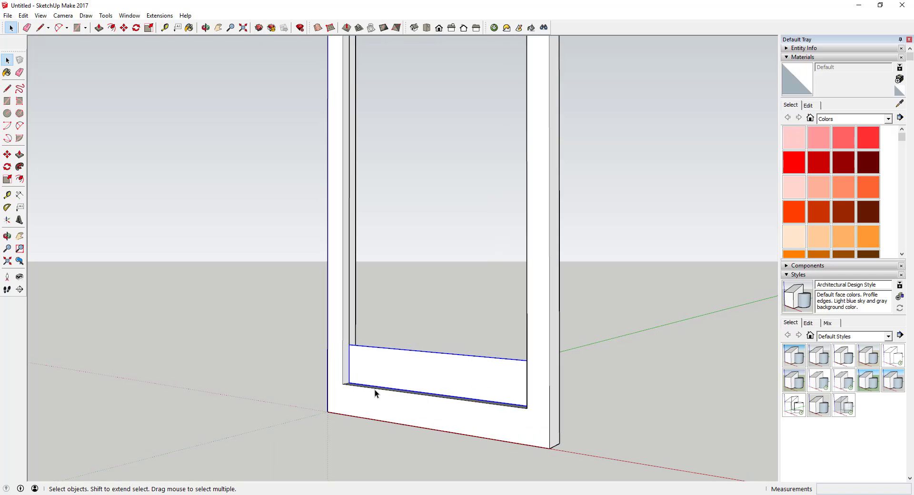
scroll(355, 374, up, 1)
key(m)
scroll(344, 383, up, 1)
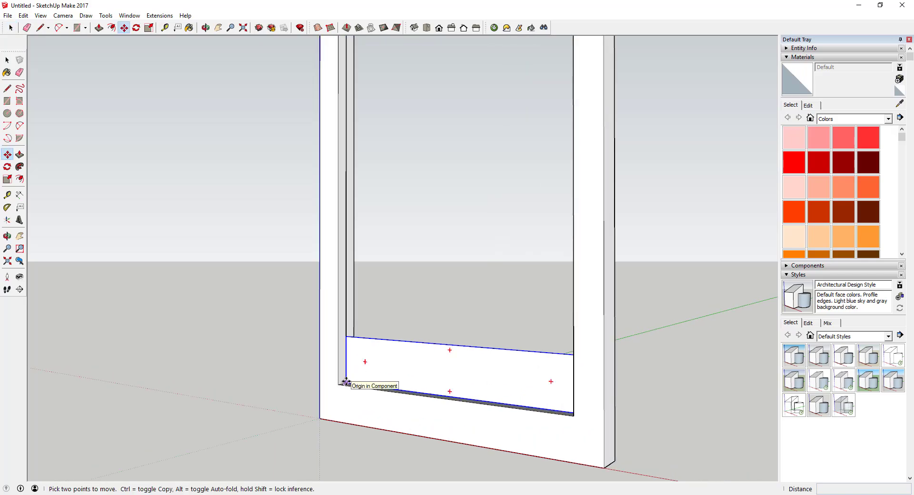
click(345, 381)
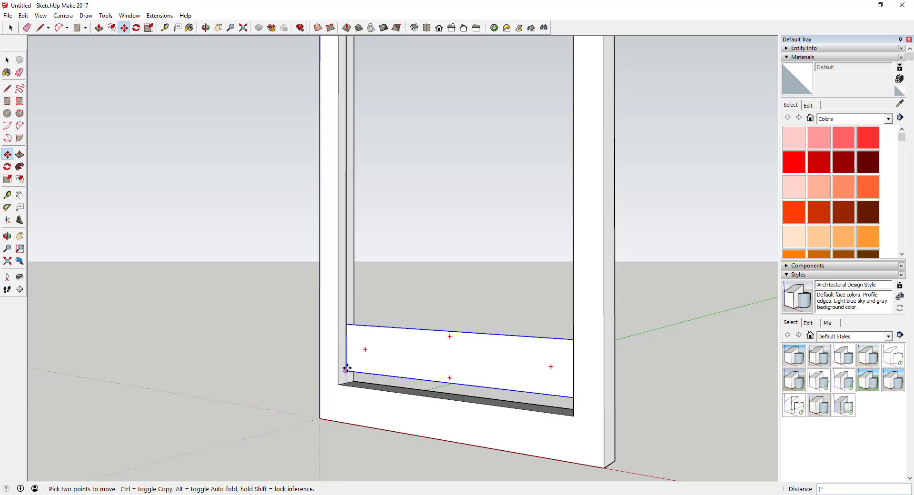
key(ctrl)
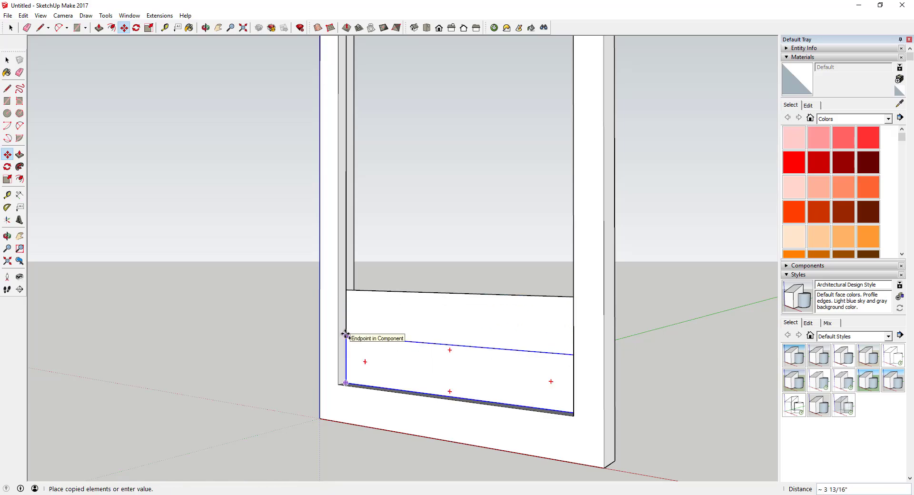
click(345, 335)
Step: Array the louver copy x10 to fill the frame opening
scroll(465, 359, down, 2)
middle_drag(465, 359, 452, 364)
scroll(452, 364, down, 2)
text(x10)
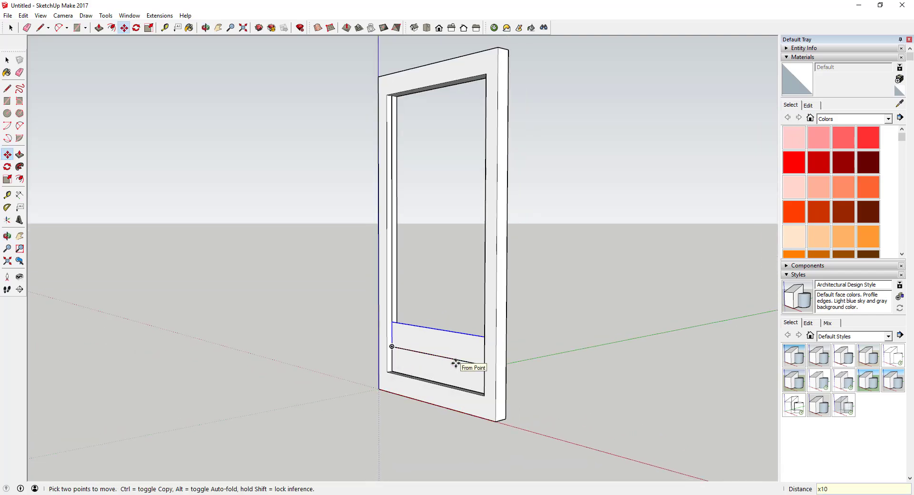
key(Return)
key(space)
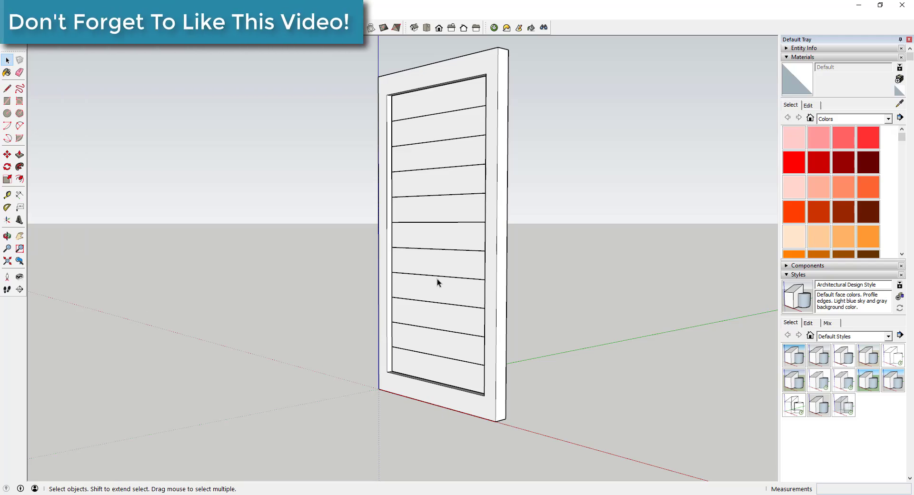
Step: Open the bottom louver component for editing
middle_drag(440, 308, 449, 375)
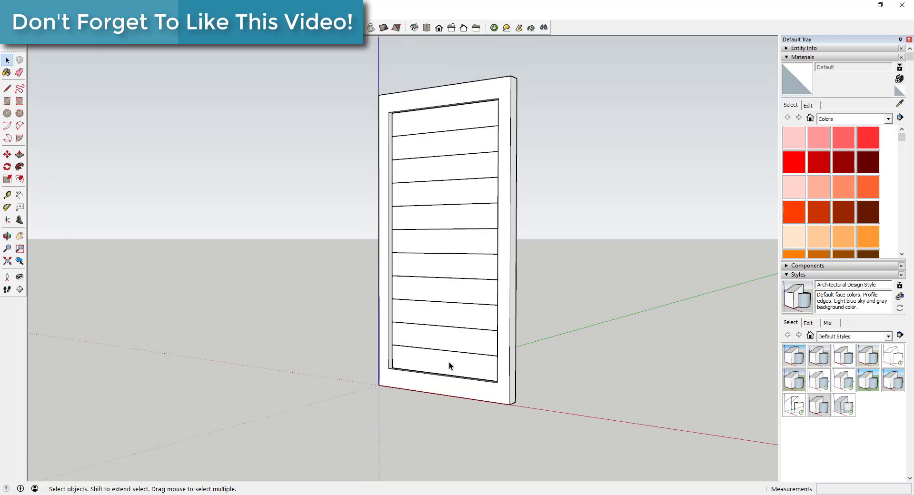
double_click(449, 362)
key(p)
click(450, 365)
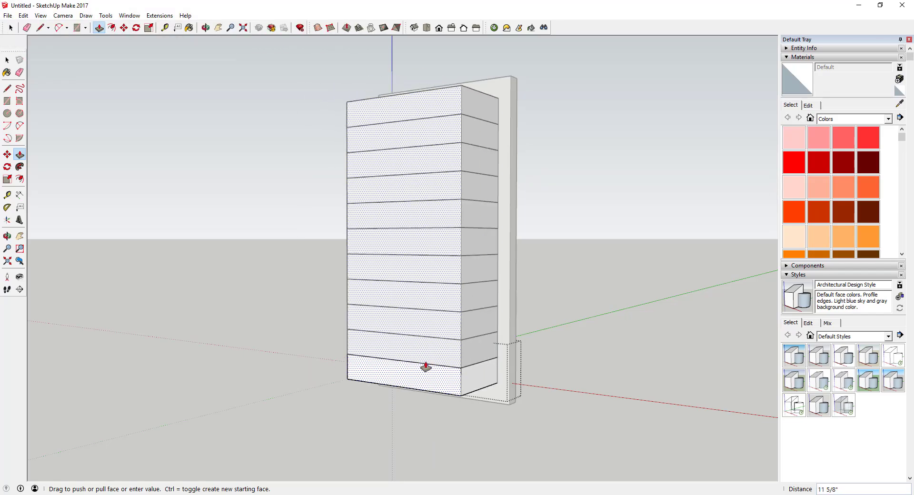
key(space)
Step: Rotate the louver's face and edges 45 degrees about its left edge's midpoint, tilting the upper edge toward the back
scroll(462, 357, up, 3)
middle_drag(456, 344, 474, 330)
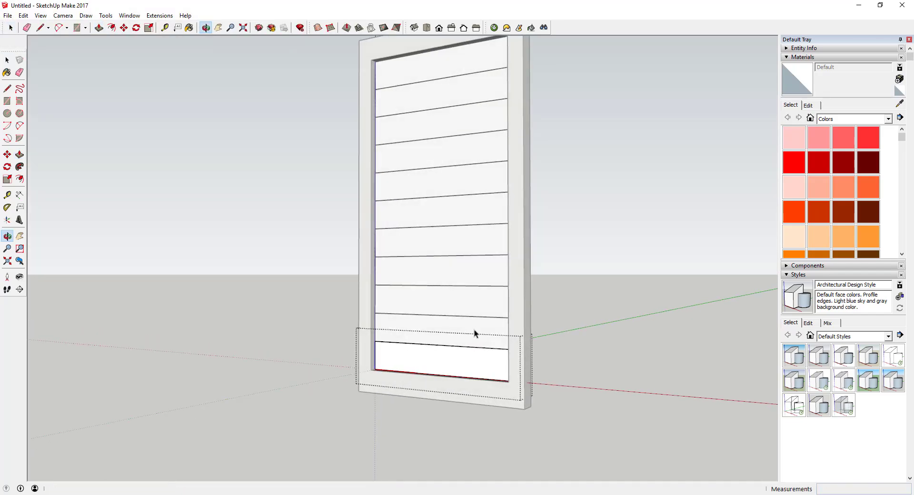
triple_click(426, 358)
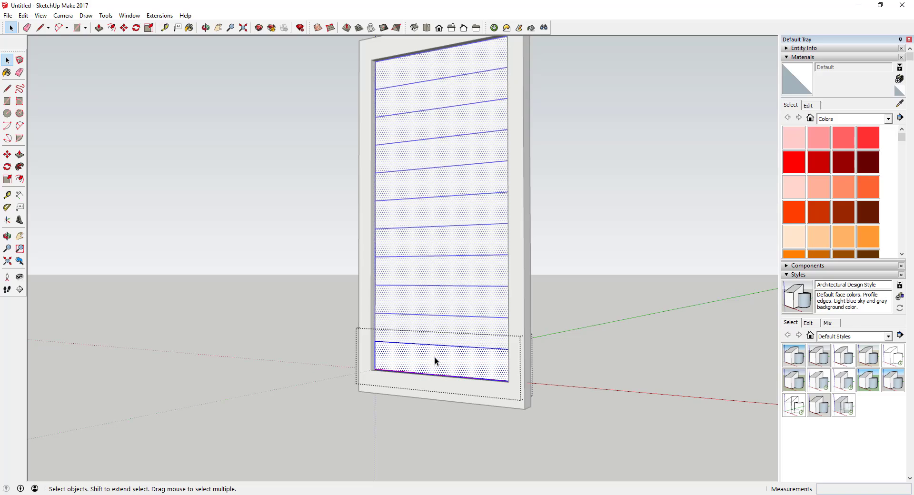
scroll(435, 361, up, 1)
scroll(449, 359, up, 2)
key(q)
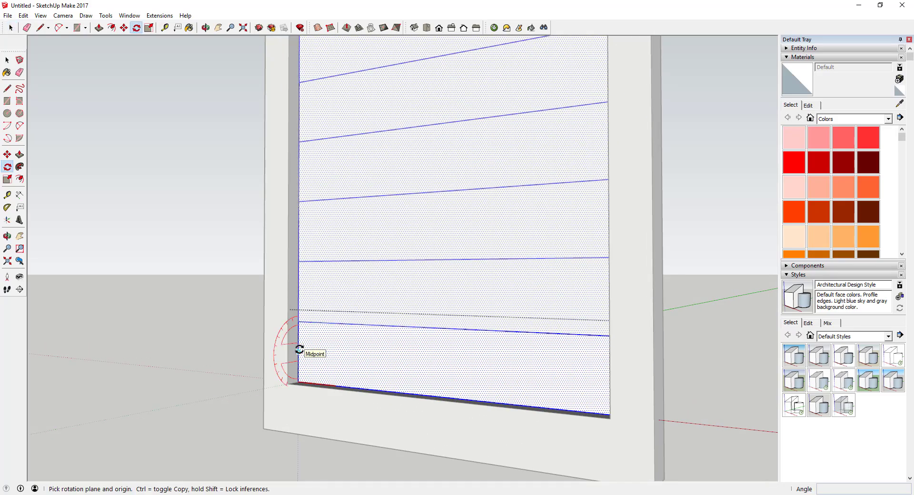
click(298, 351)
click(300, 320)
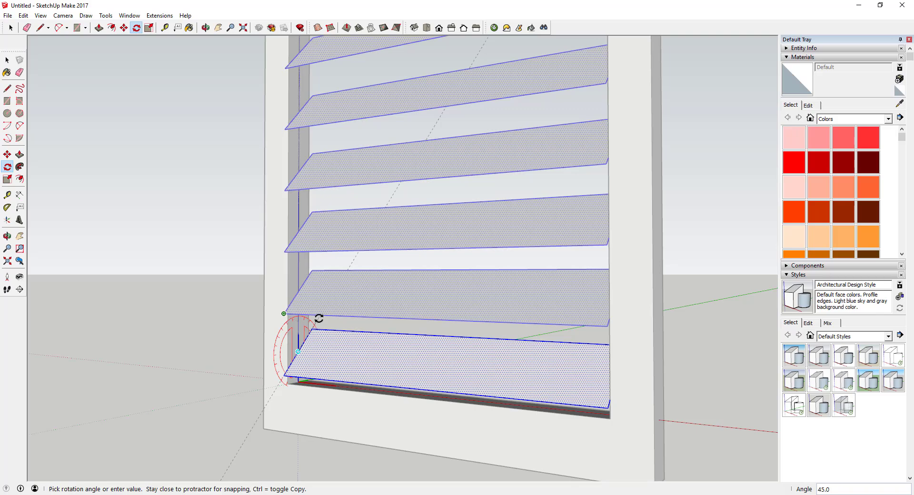
click(319, 318)
scroll(316, 329, down, 5)
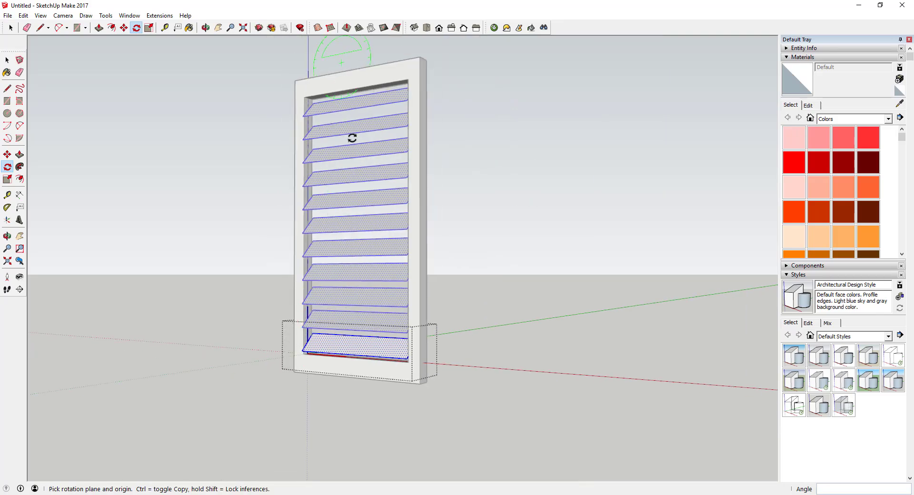
scroll(404, 351, up, 5)
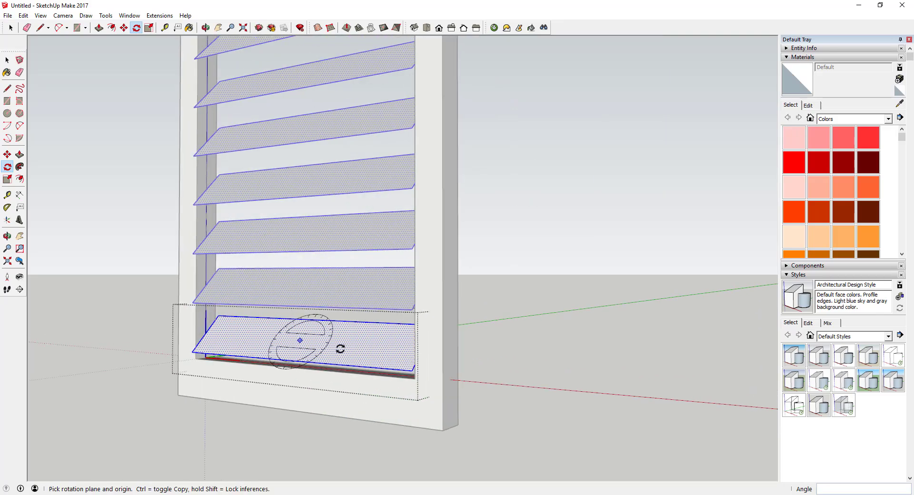
key(space)
Step: Leave the component and hide the frame group
click(438, 348)
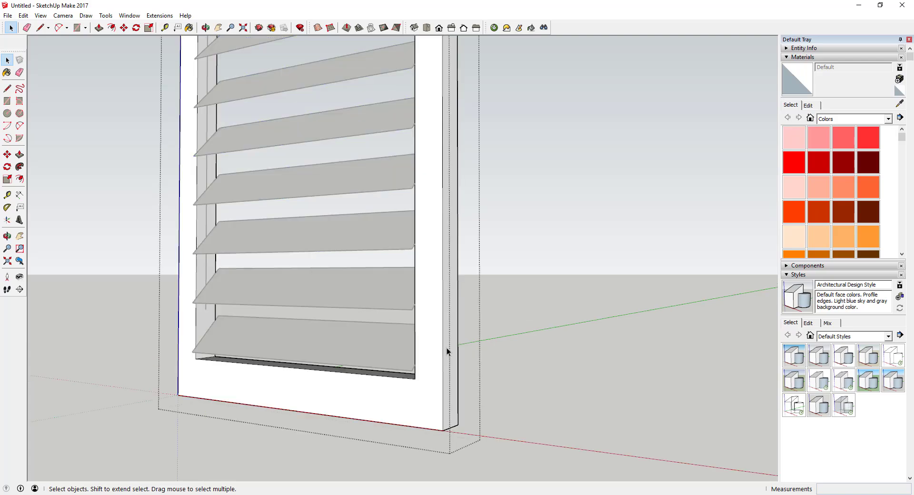
click(562, 331)
right_click(427, 344)
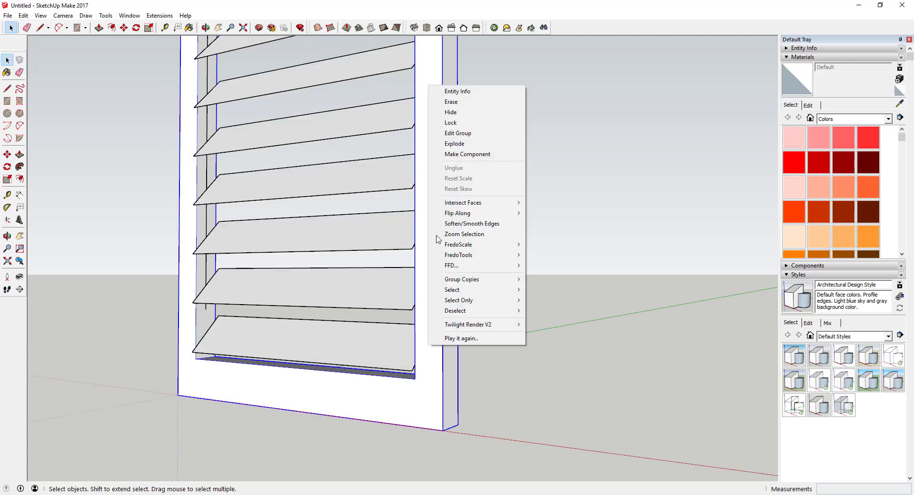
click(451, 112)
Step: Select all segments of the vertical guide line beside the louvers and delete them
middle_drag(441, 193, 313, 272)
scroll(313, 272, down, 4)
drag(232, 75, 315, 332)
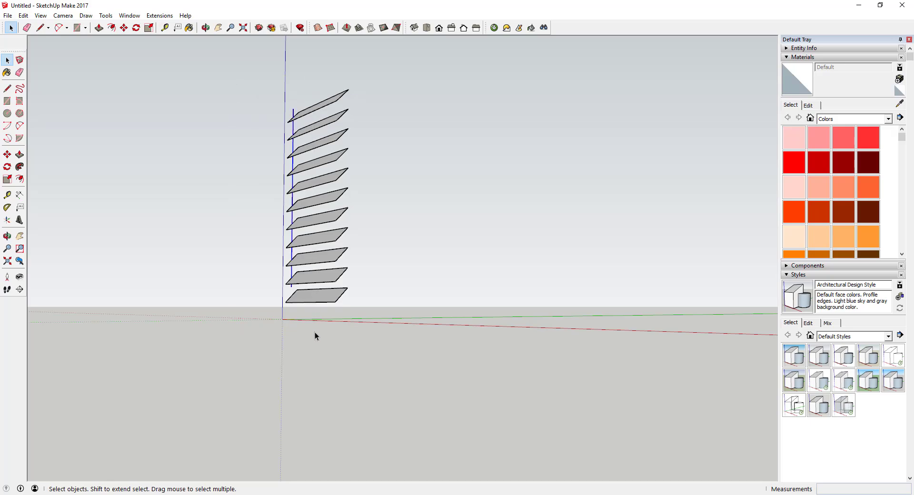
Step: Open the bottom louver component and extrude its face .25" with Push/Pull
scroll(339, 281, up, 5)
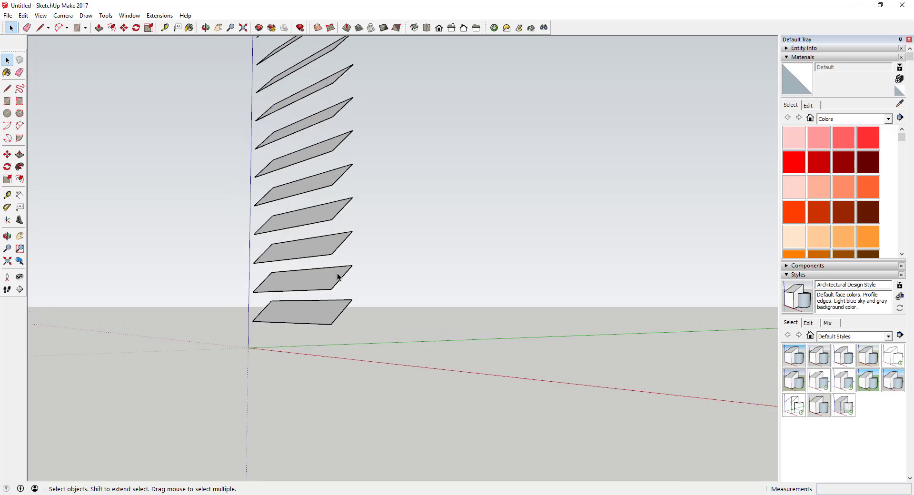
double_click(333, 317)
key(p)
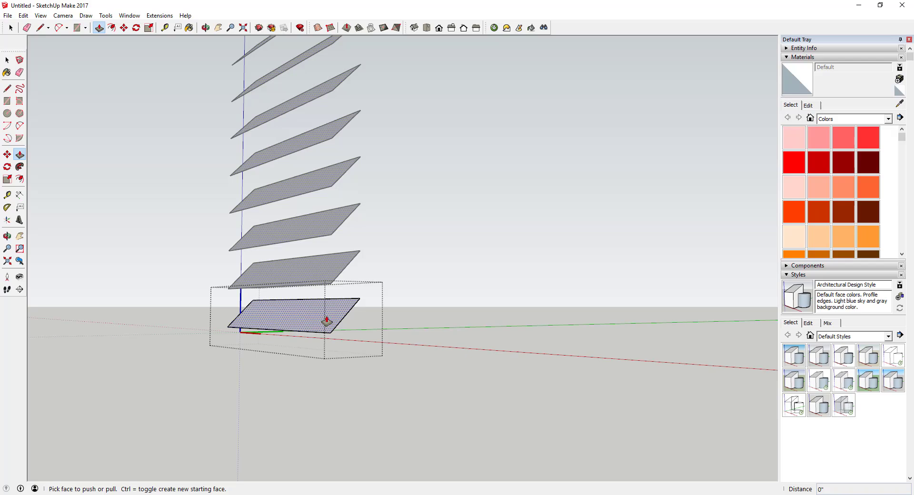
click(324, 319)
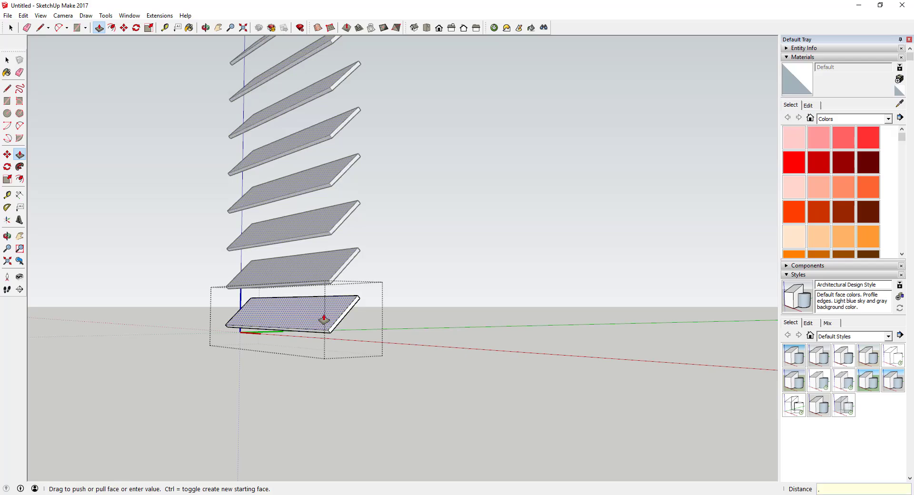
text(.25)
key(Return)
key(space)
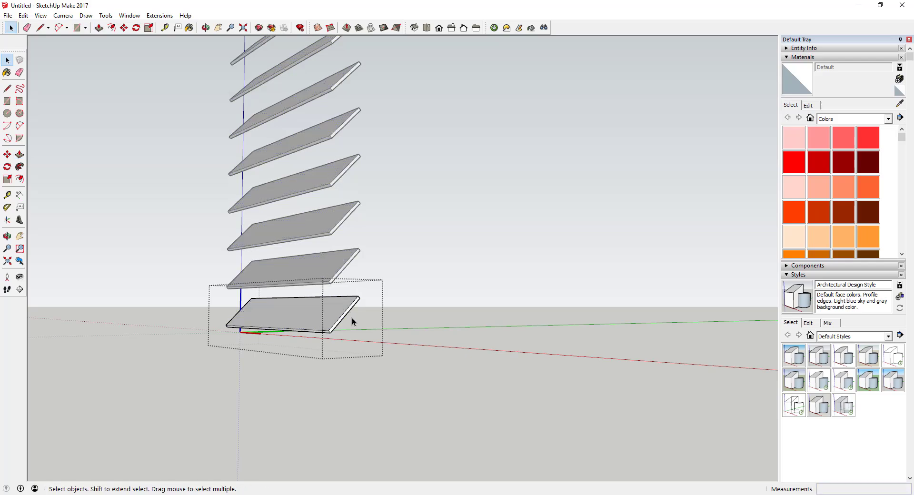
middle_drag(381, 318, 355, 313)
scroll(341, 313, up, 4)
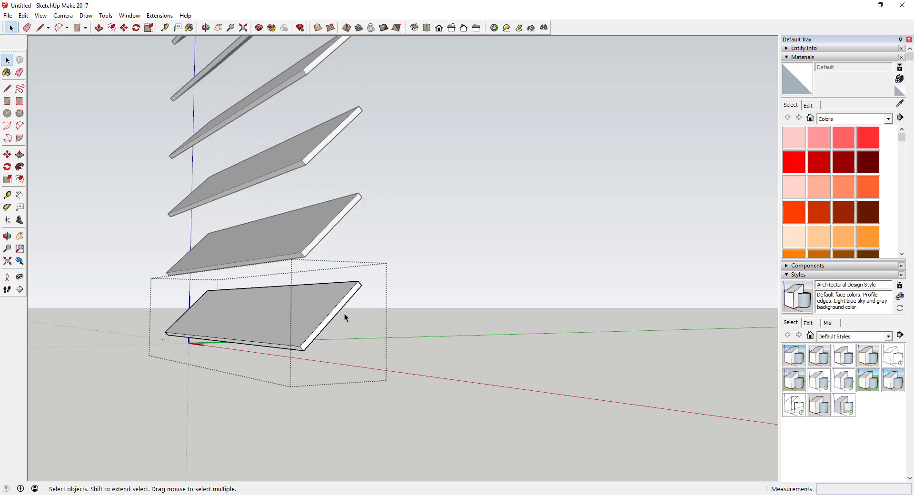
scroll(304, 333, up, 4)
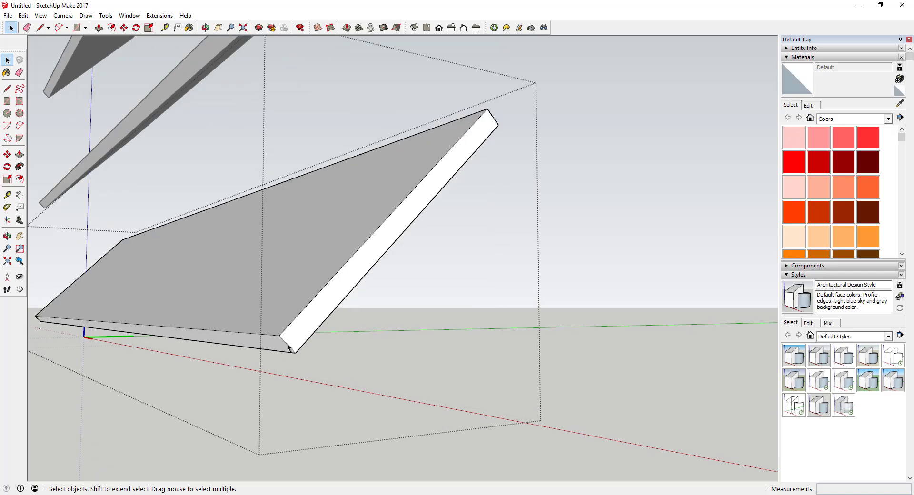
key(a)
key(space)
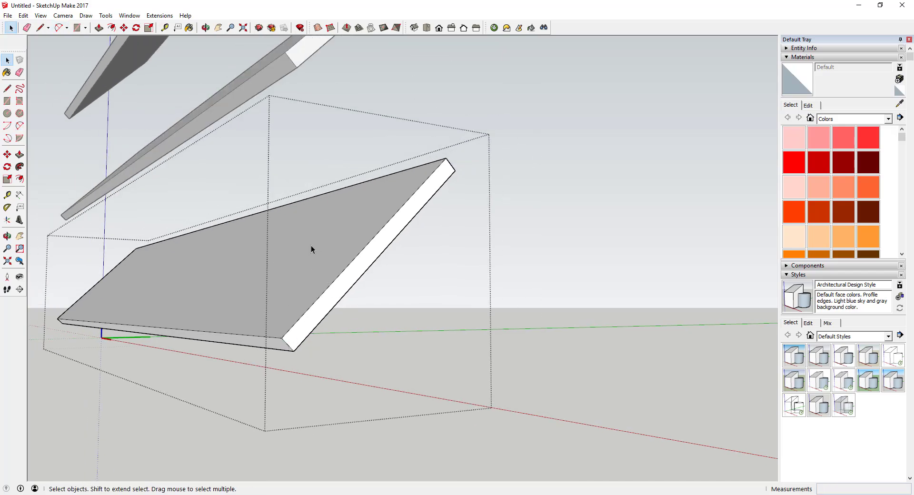
mouse_move(359, 262)
middle_down()
mouse_move(338, 267)
mouse_move(363, 271)
mouse_move(347, 262)
middle_up()
key(p)
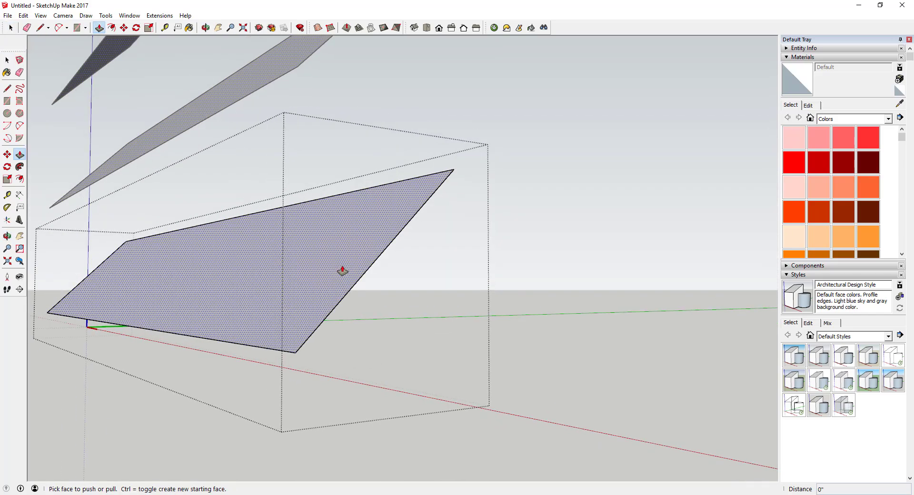
double_click(337, 266)
middle_drag(353, 267, 223, 278)
drag(169, 274, 178, 275)
middle_drag(177, 275, 151, 230)
key(space)
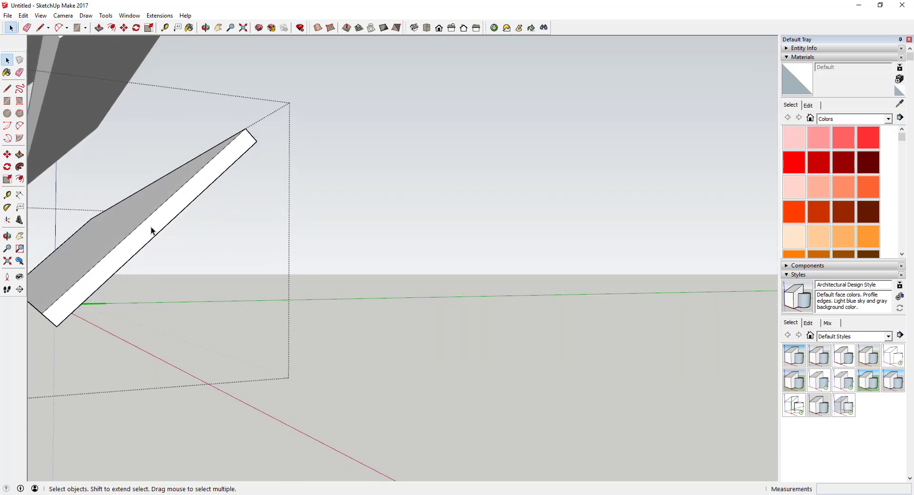
Step: Leave the louver component and unhide all geometry to inspect the thickened louvers inside the frame
scroll(226, 257, down, 5)
scroll(199, 217, up, 6)
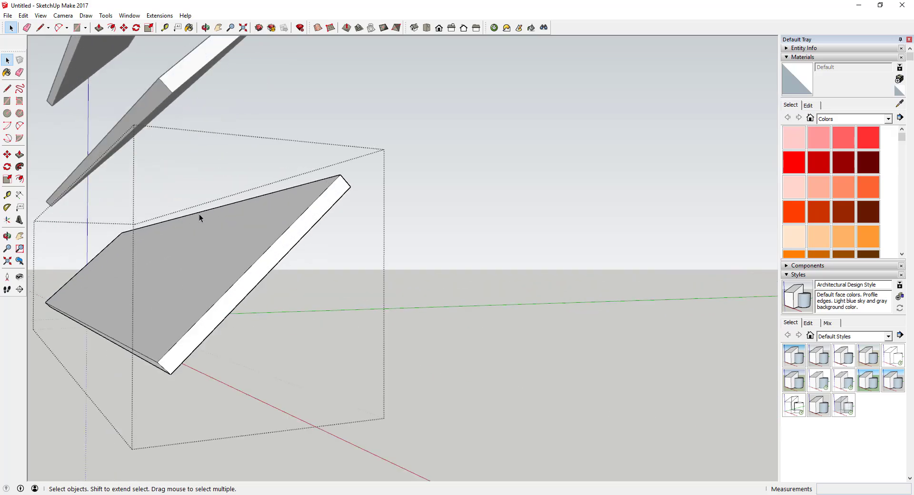
scroll(228, 242, down, 2)
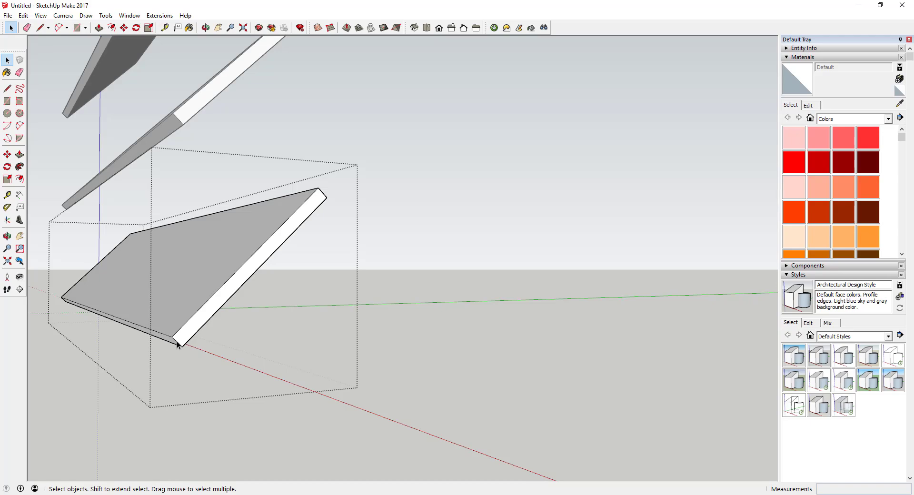
scroll(216, 310, down, 10)
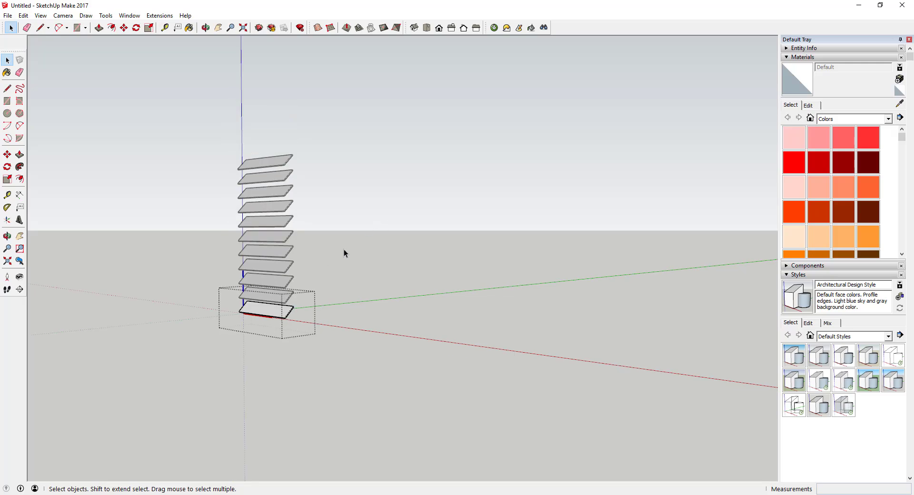
click(344, 250)
click(23, 16)
mouse_move(147, 151)
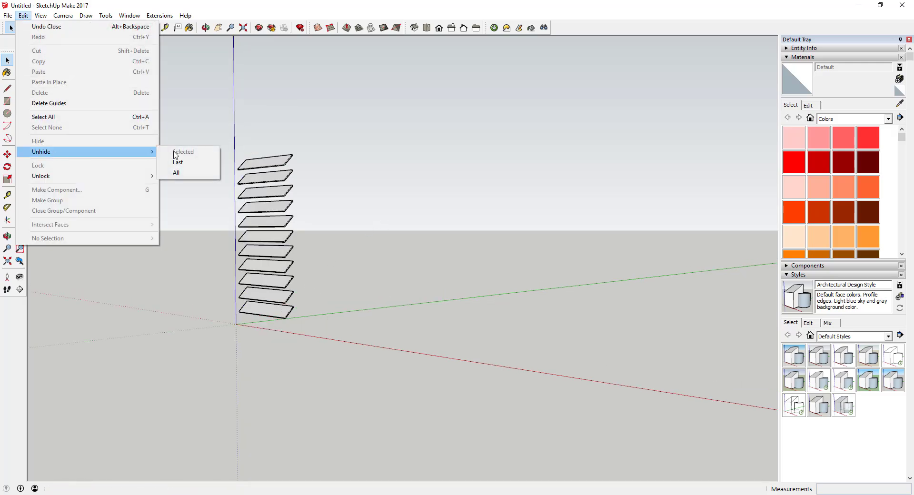
click(176, 173)
middle_drag(267, 200, 275, 156)
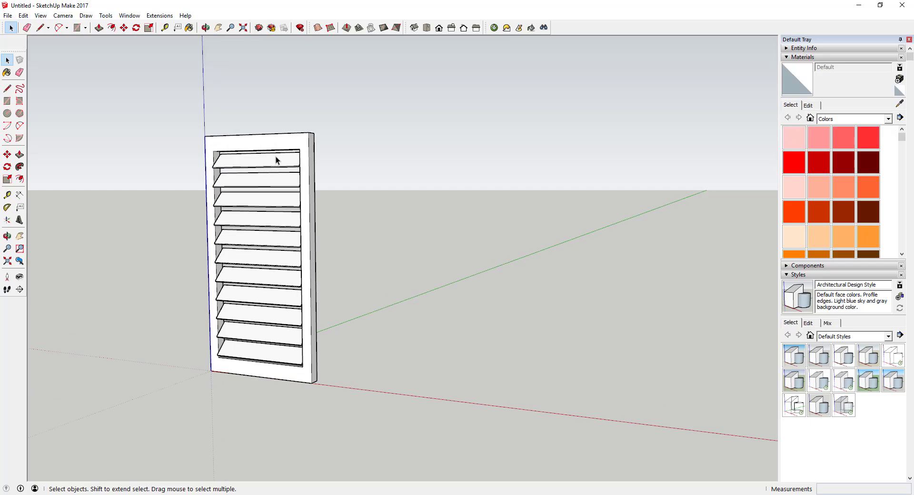
scroll(286, 334, up, 10)
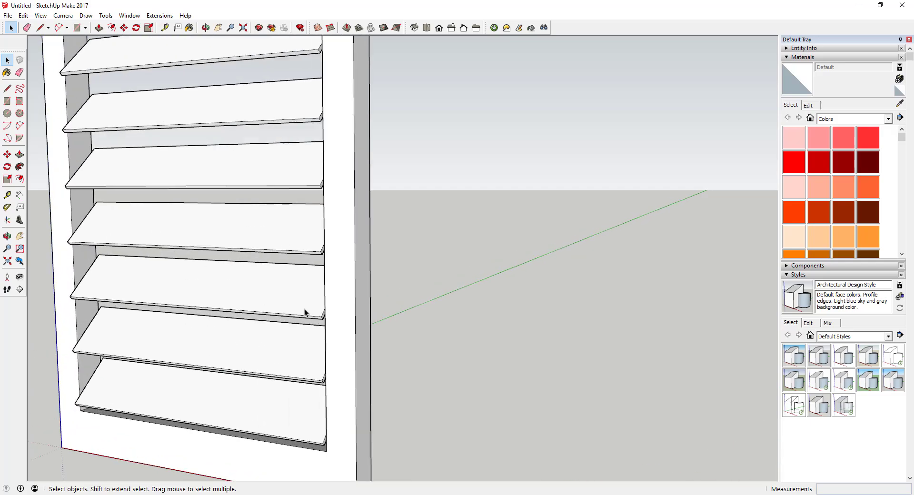
scroll(323, 314, down, 10)
Step: Hide the frame group and open the bottom louver component for editing
right_click(322, 261)
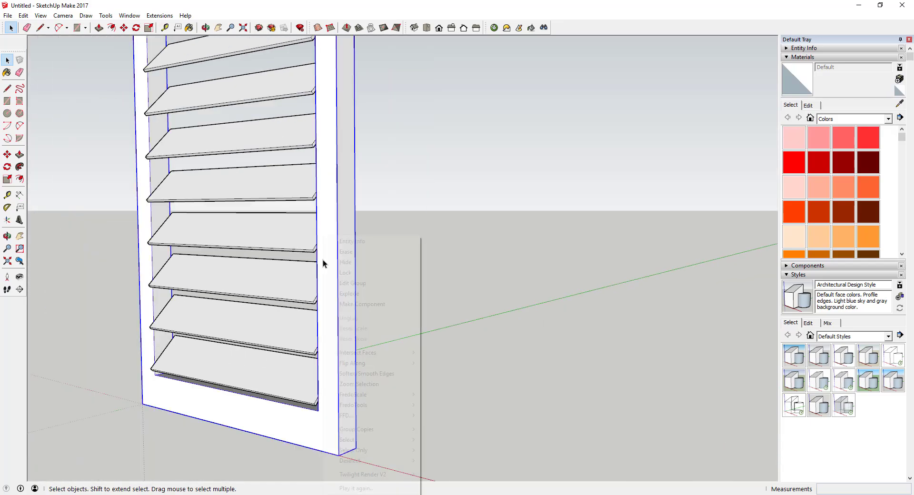
click(349, 264)
middle_drag(350, 267, 298, 364)
scroll(296, 363, up, 6)
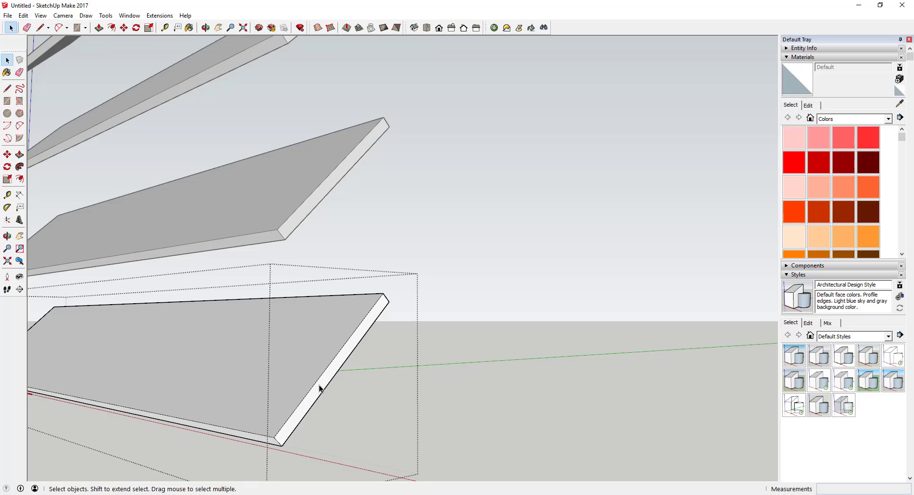
scroll(320, 388, up, 1)
Step: Draw a two-point arc on the louver's end face between its short edges' midpoints, bulging to the upper long edge
key(shift+p)
middle_drag(291, 441, 240, 437)
scroll(238, 430, up, 2)
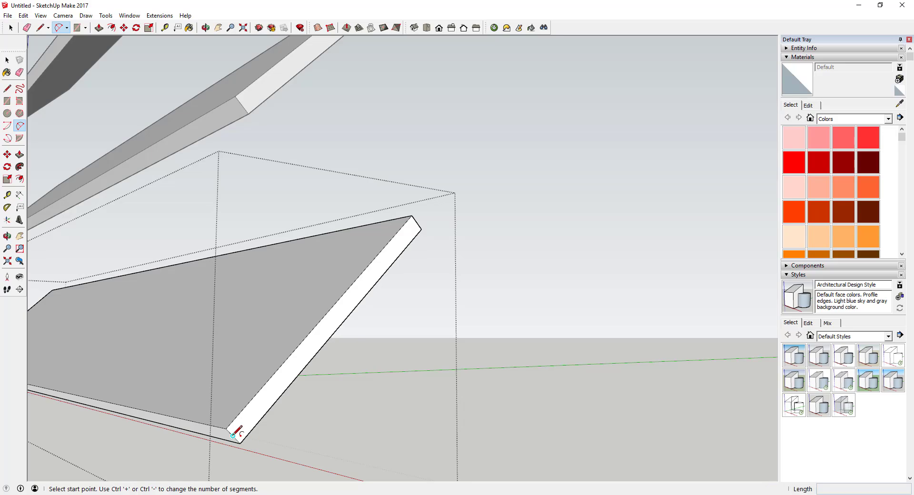
click(233, 435)
scroll(421, 229, up, 2)
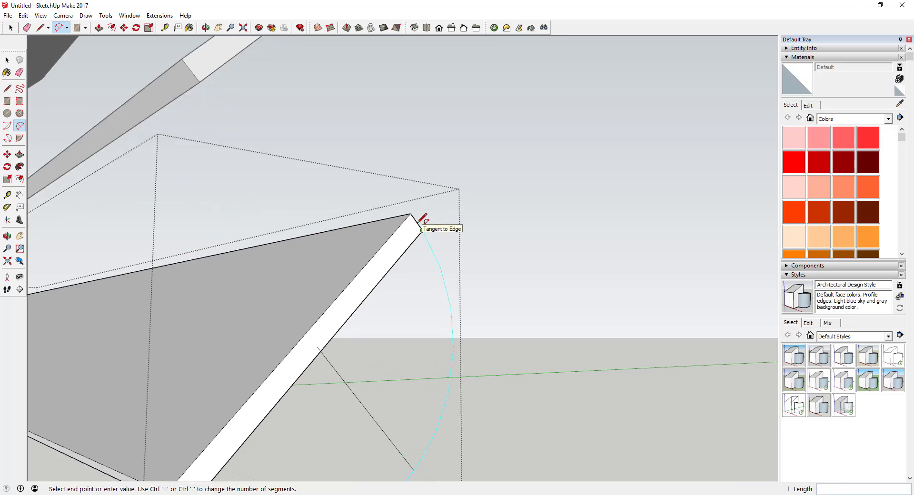
click(421, 229)
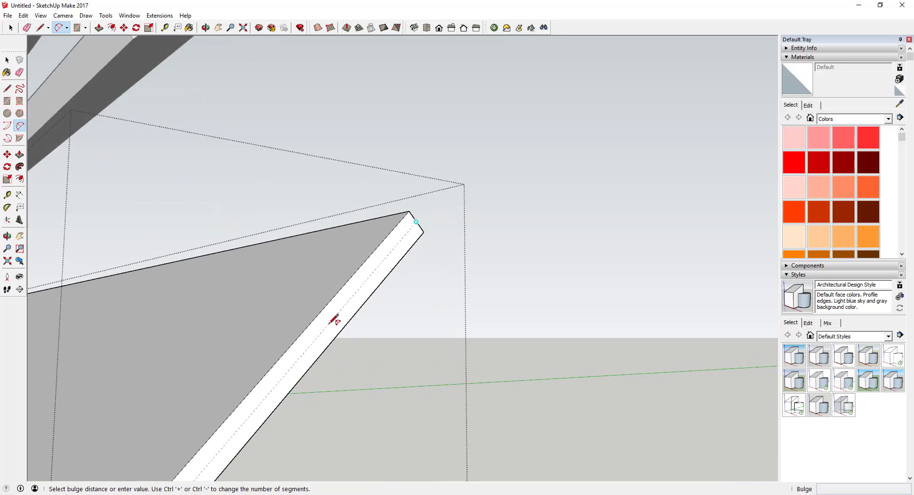
click(279, 361)
scroll(281, 355, down, 3)
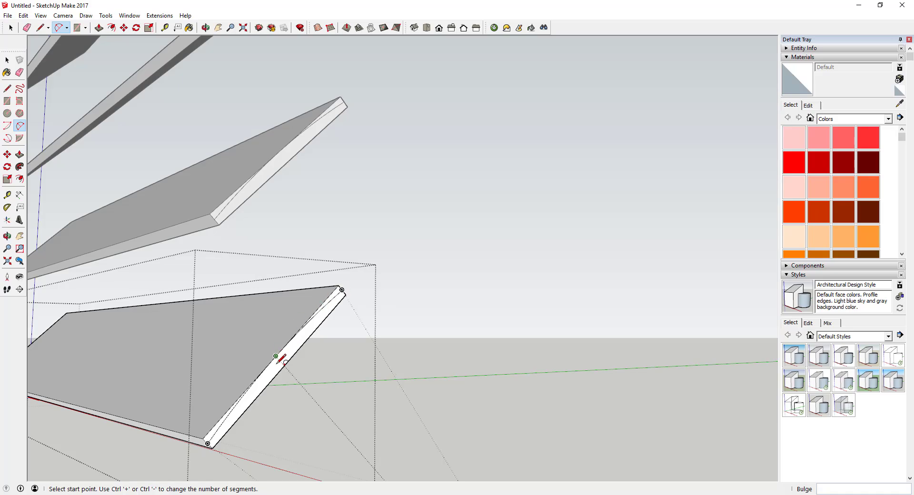
Step: Draw a second arc between the same midpoints on the end face, bulging 1/8" to the lower long edge
click(207, 444)
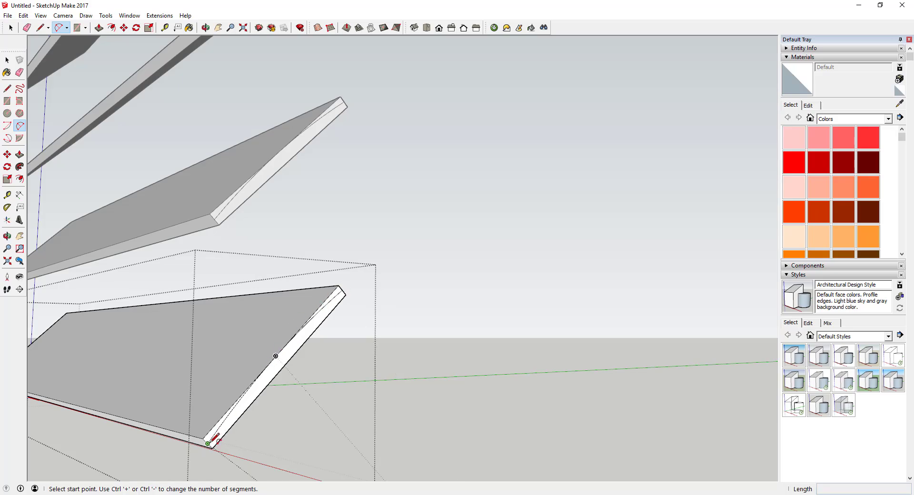
click(342, 290)
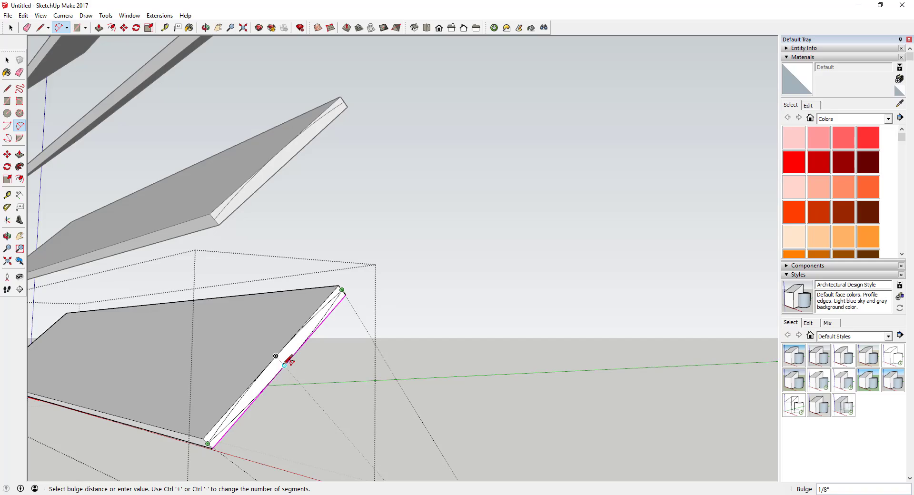
key(space)
mouse_move(303, 350)
middle_down()
mouse_move(278, 398)
mouse_move(284, 336)
mouse_move(312, 358)
middle_up()
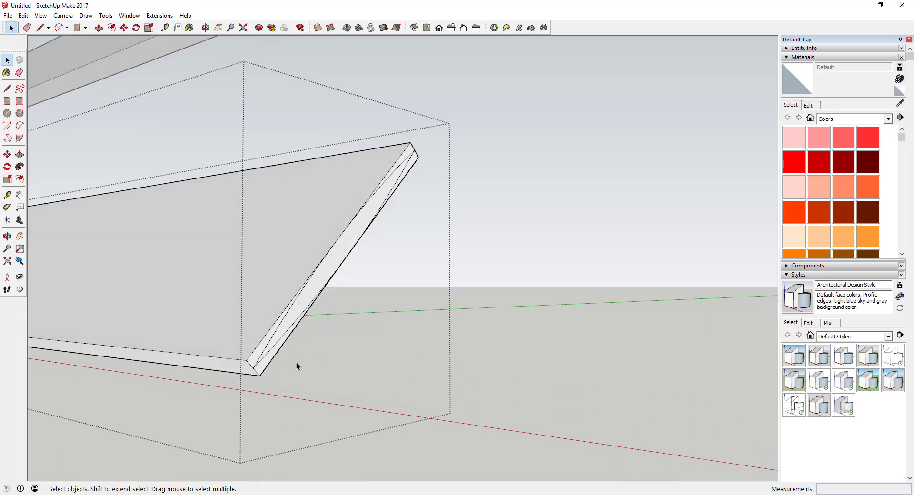
Step: Push the sliver above the upper arc at the end face's front corner 1' 8" through the louver's full length
key(p)
click(257, 358)
scroll(257, 357, down, 5)
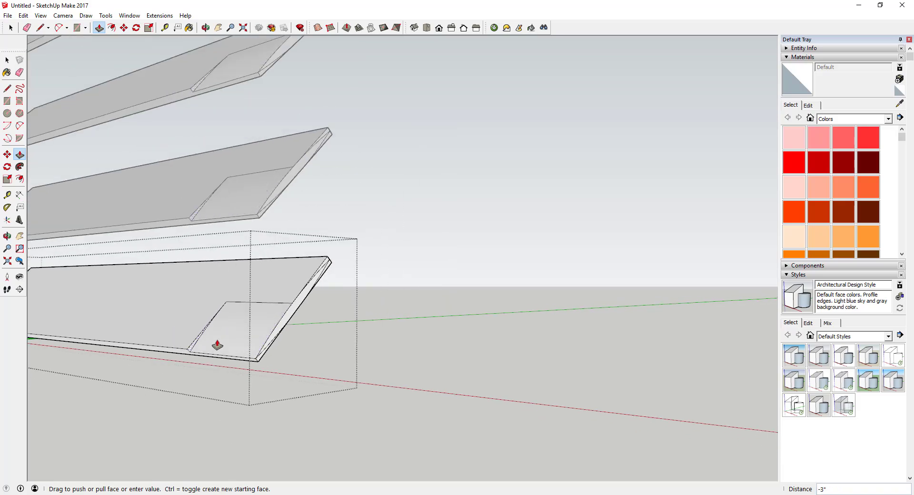
scroll(217, 343, down, 5)
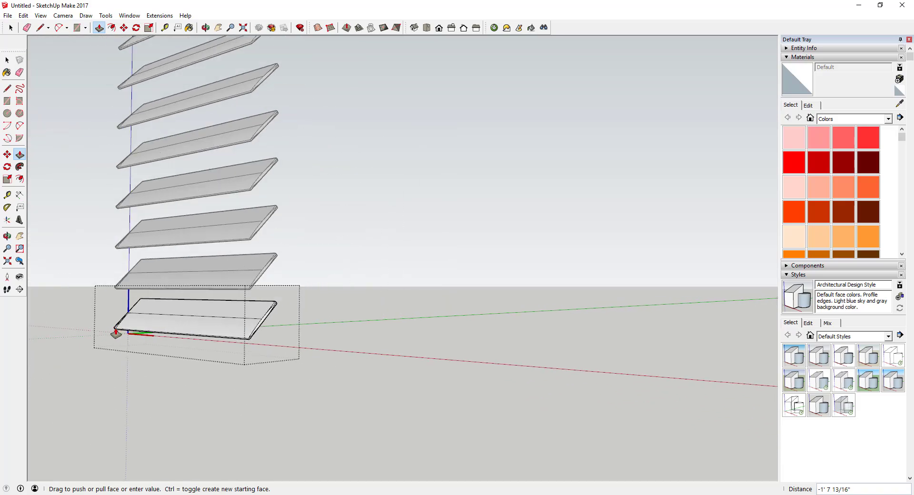
click(114, 331)
scroll(119, 328, up, 10)
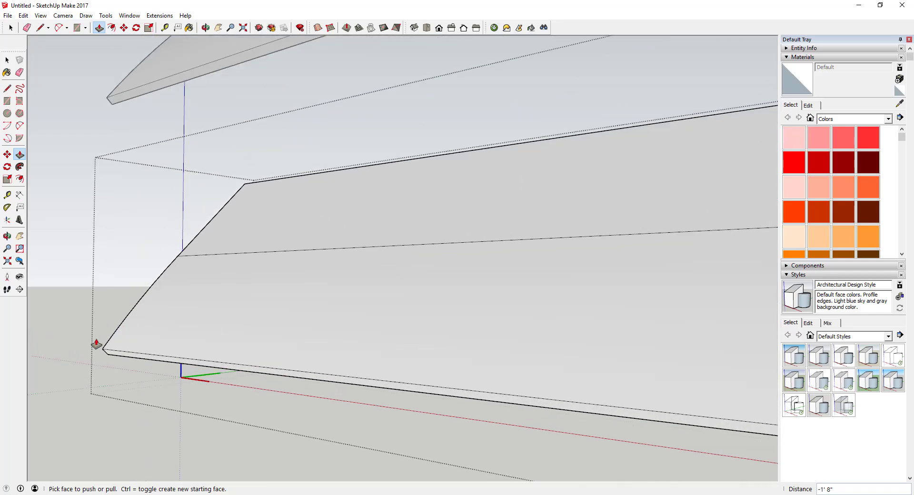
middle_drag(168, 333, 171, 287)
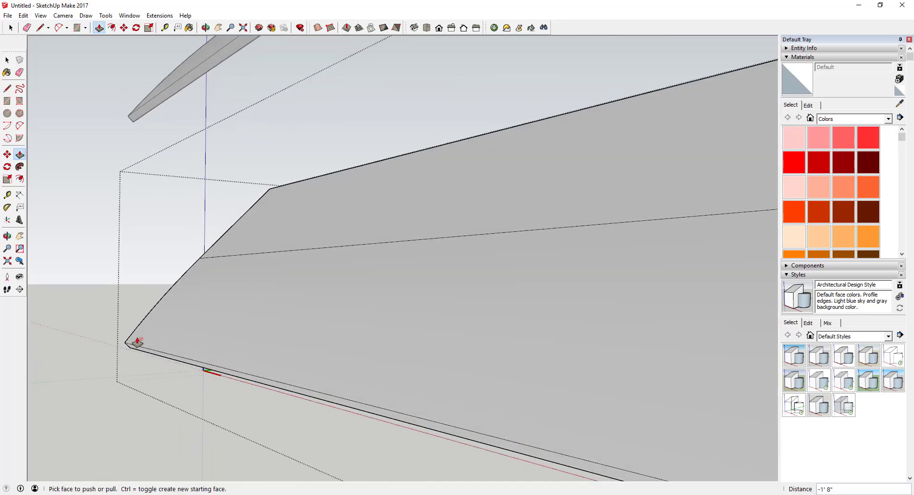
scroll(113, 276, down, 5)
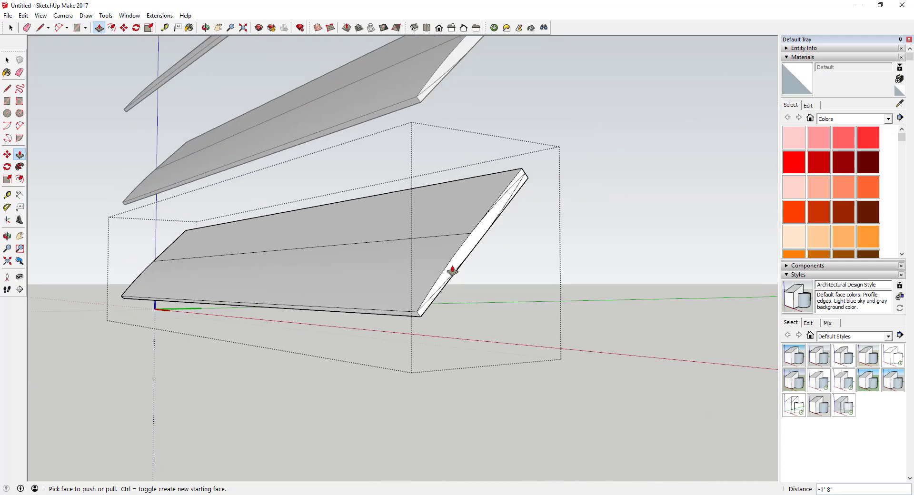
scroll(451, 267, up, 3)
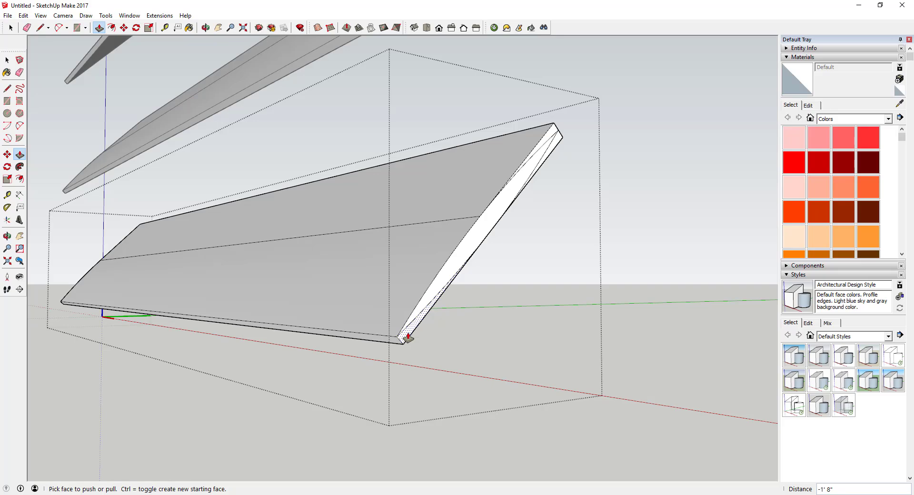
Step: Remove the remaining corner slivers outside the two arcs along the louver's full length with Push/Pull
click(408, 338)
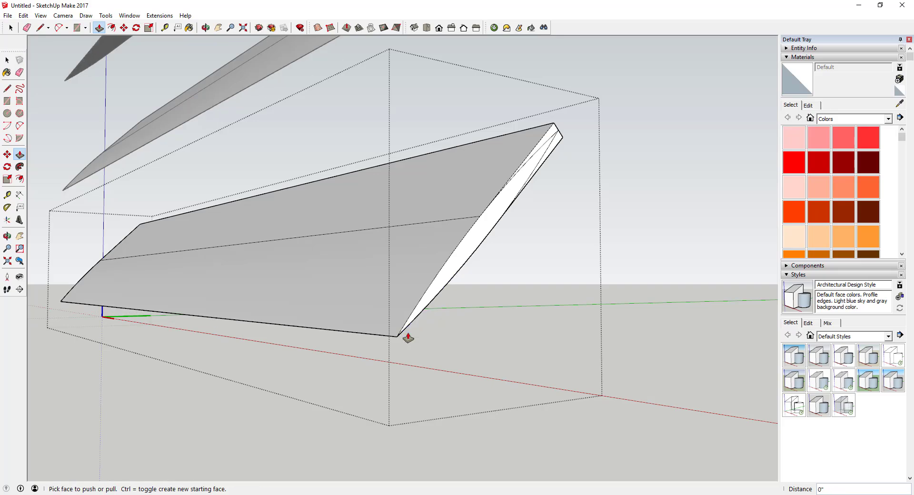
click(542, 145)
click(555, 141)
key(space)
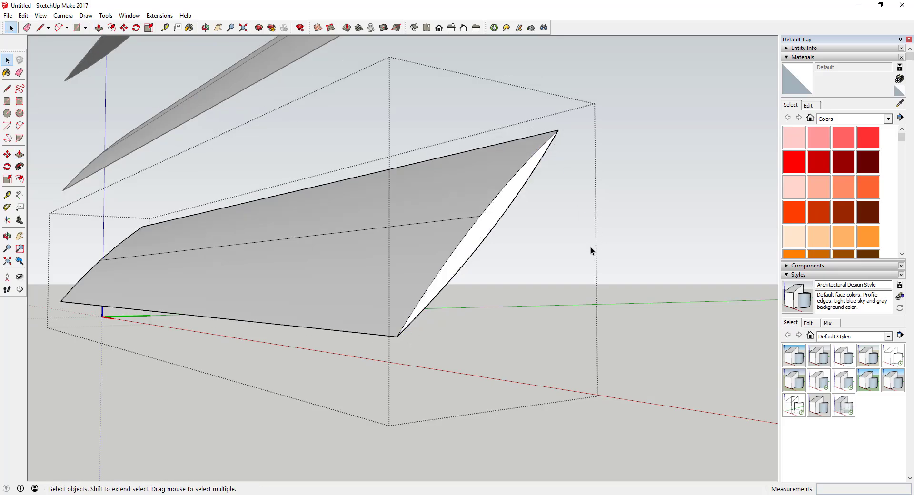
Step: Soften the lengthwise middle edges on the louver's upper and lower curved faces with the Eraser, and leave the component
middle_drag(607, 224, 563, 237)
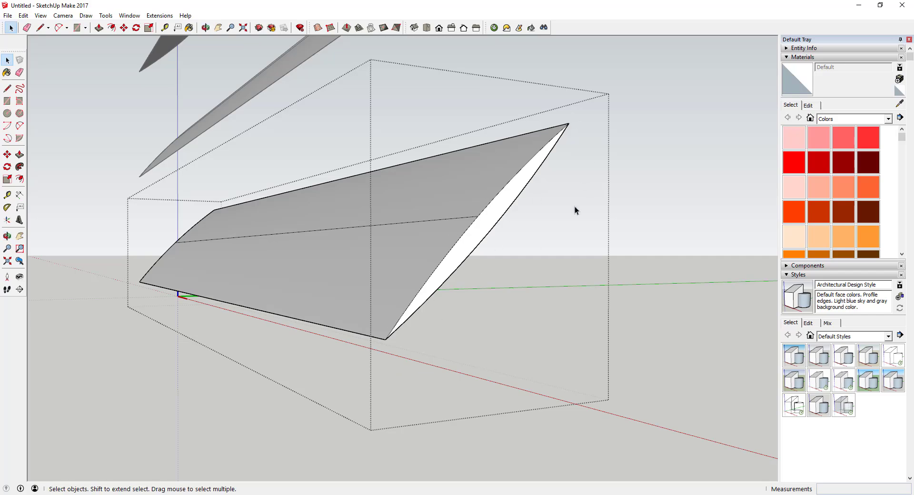
scroll(426, 223, down, 1)
key(e)
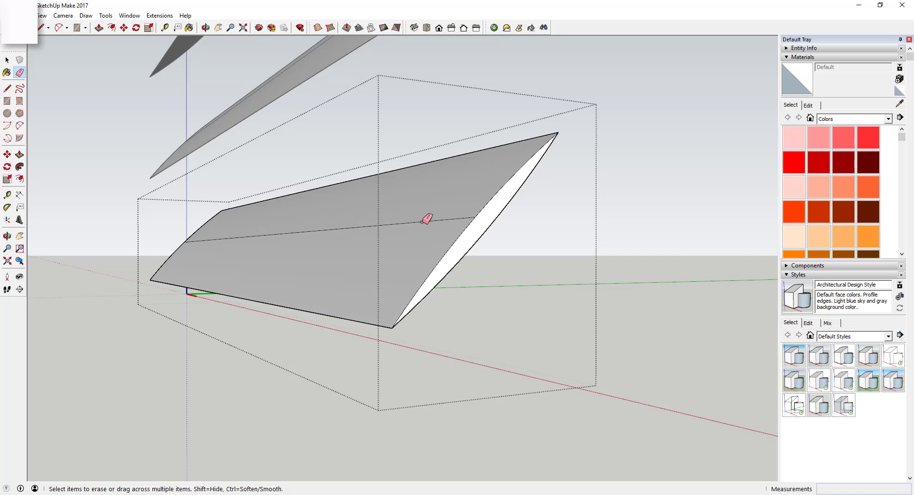
key(space)
mouse_move(432, 212)
middle_down()
mouse_move(329, 228)
mouse_move(484, 231)
mouse_move(275, 177)
mouse_move(256, 241)
middle_up()
key(e)
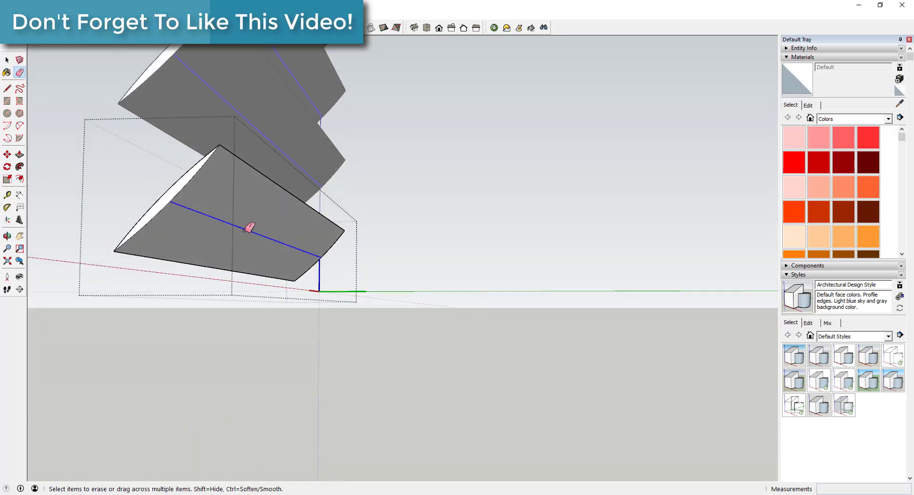
key(space)
middle_drag(254, 211, 549, 213)
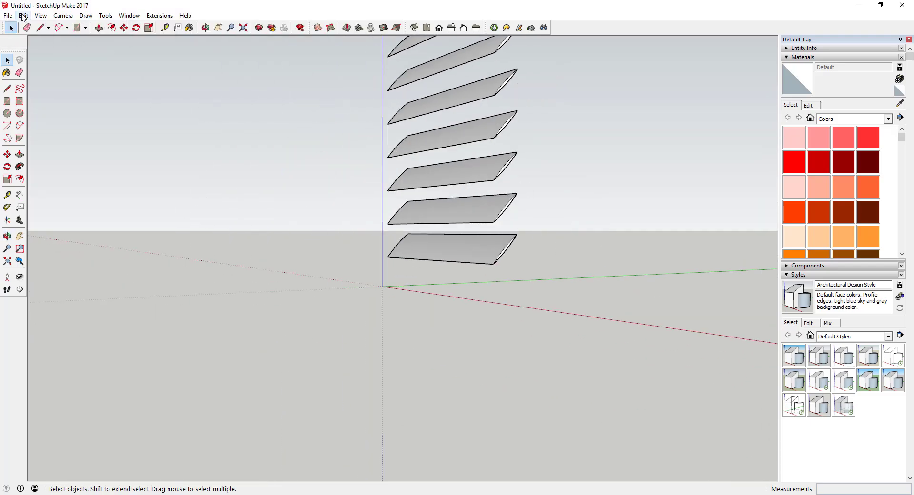
Step: Unhide all geometry to restore the frame, and inspect the curved louvers inside it
click(23, 15)
mouse_move(134, 153)
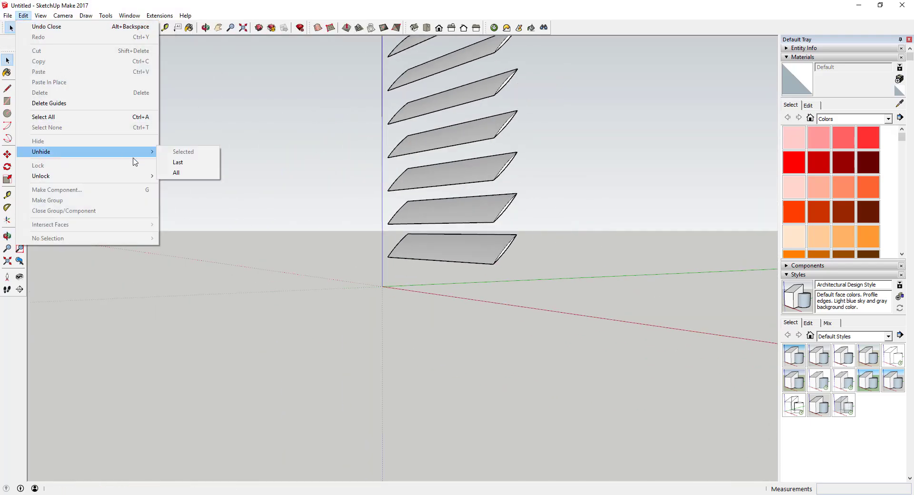
click(180, 171)
middle_drag(479, 173, 478, 103)
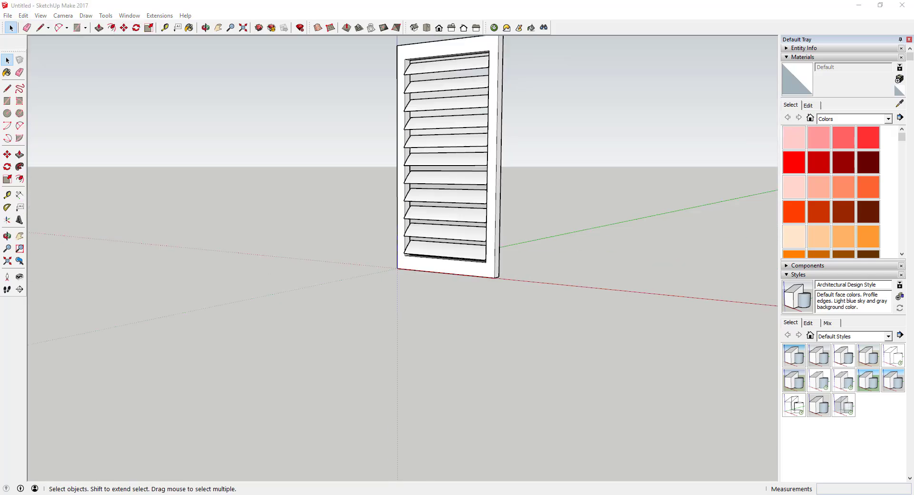
scroll(449, 261, up, 3)
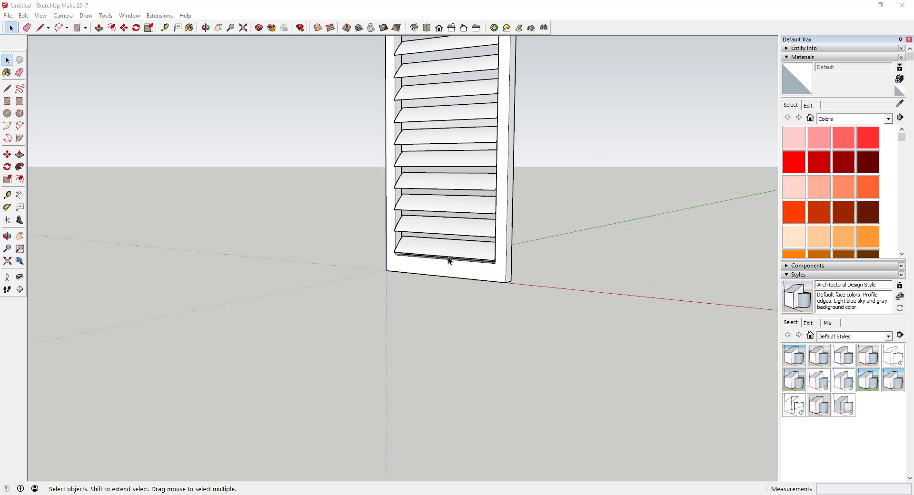
middle_drag(449, 261, 429, 195)
scroll(426, 241, up, 2)
scroll(477, 229, down, 6)
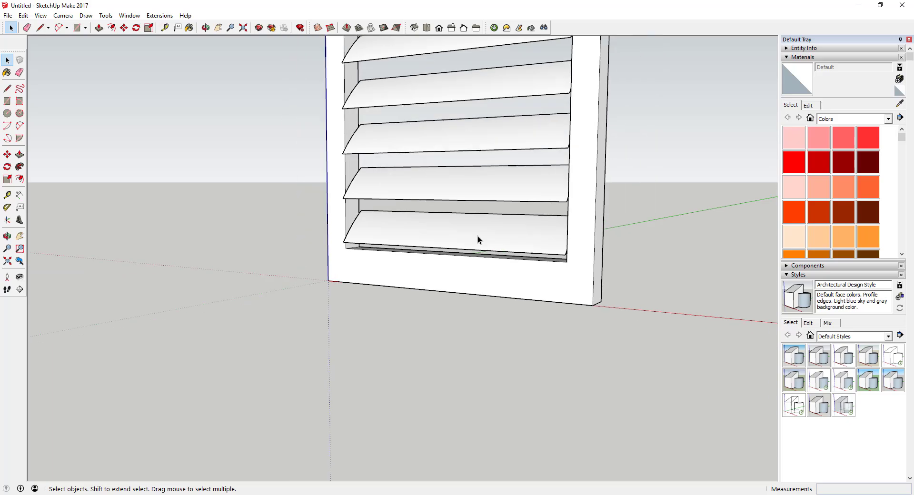
Step: Draw a vertical line about 3' 2 3/16" long from the midpoint of the top louver's front edge down to the bottom louver's front edge
scroll(475, 108, down, 2)
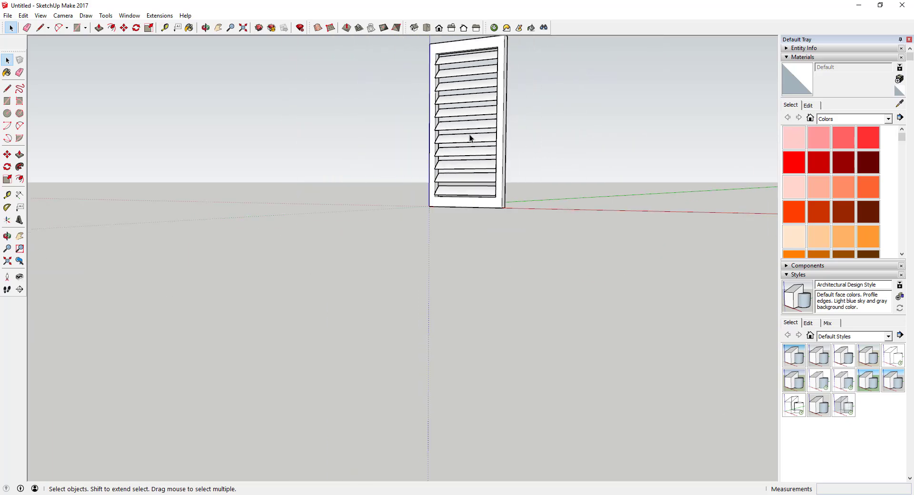
scroll(464, 59, up, 3)
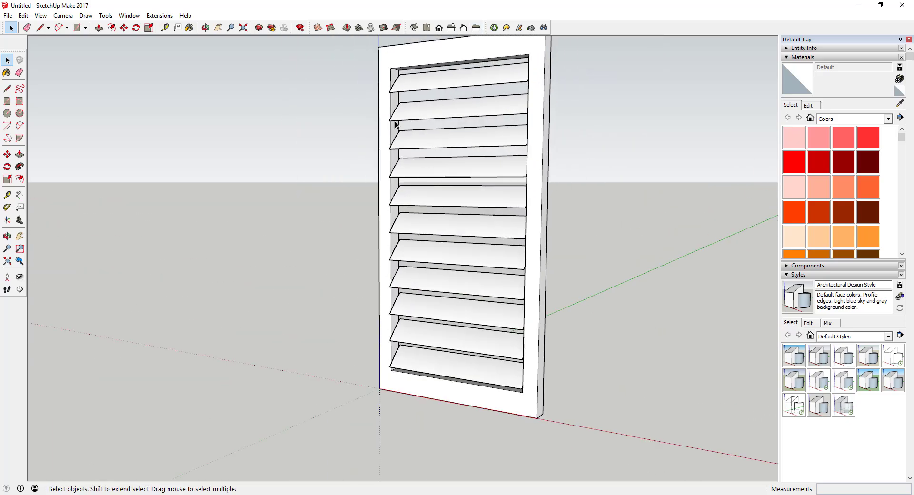
scroll(435, 104, down, 1)
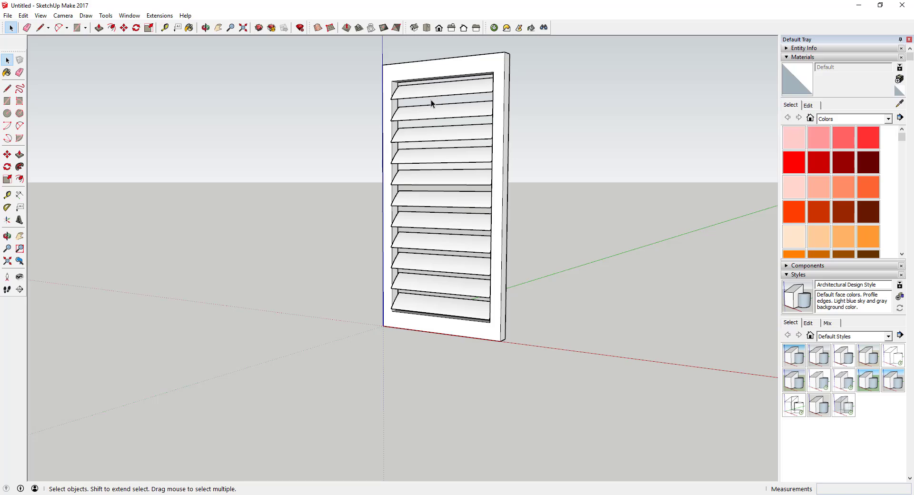
key(l)
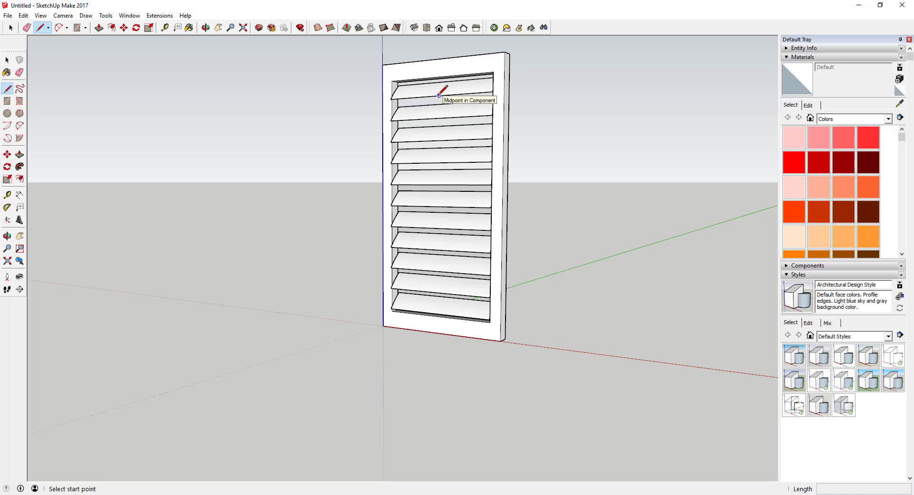
click(438, 95)
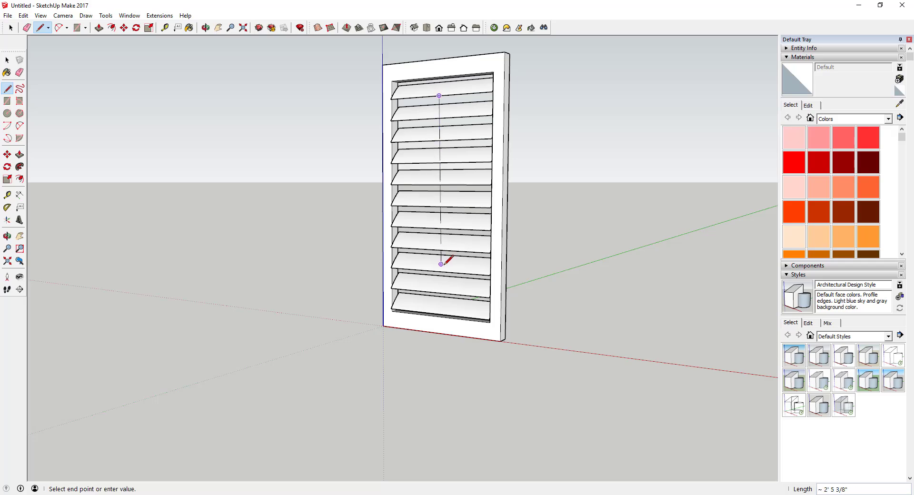
scroll(437, 306, up, 5)
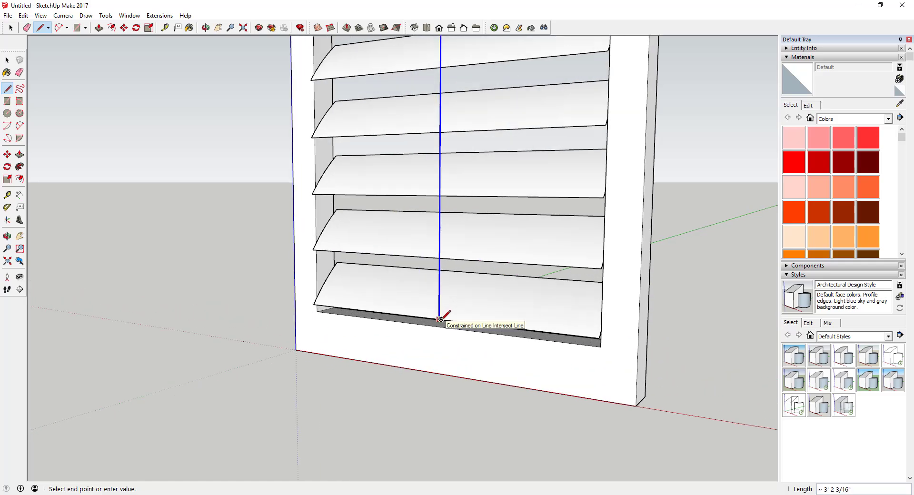
click(440, 319)
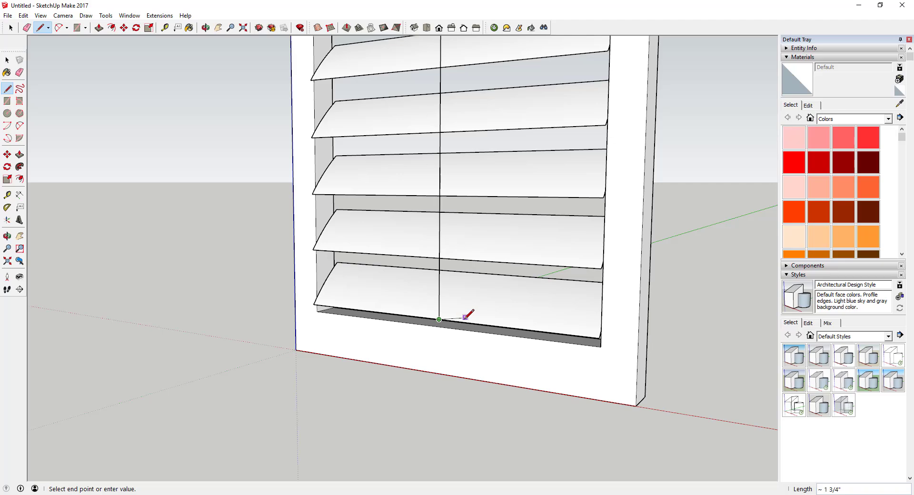
Step: Draw a small rectangular rod profile at the lower end of the vertical line, with a front edge of 0.5"
scroll(457, 316, up, 7)
middle_click(446, 346)
middle_drag(446, 346, 436, 369)
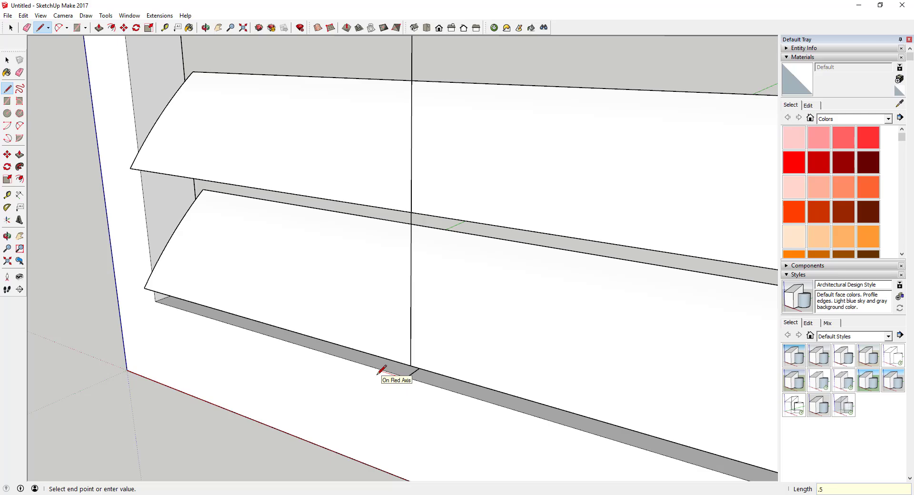
key(Return)
scroll(388, 371, up, 3)
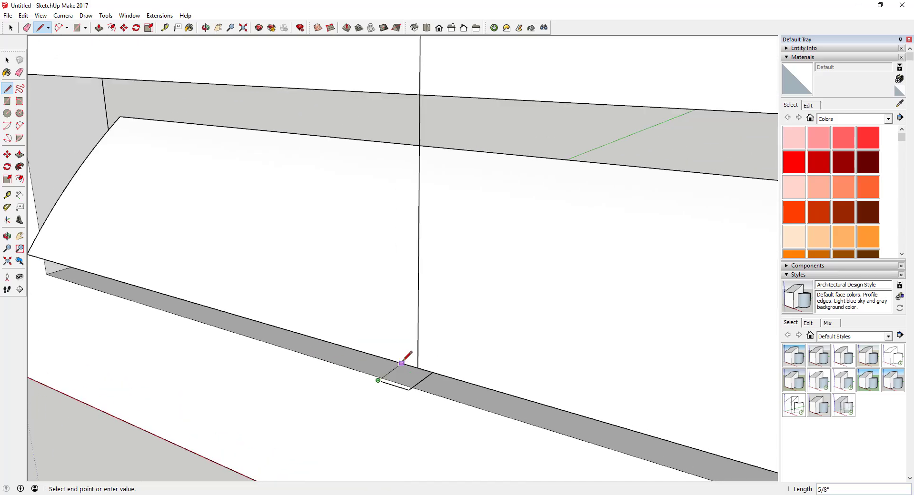
key(Escape)
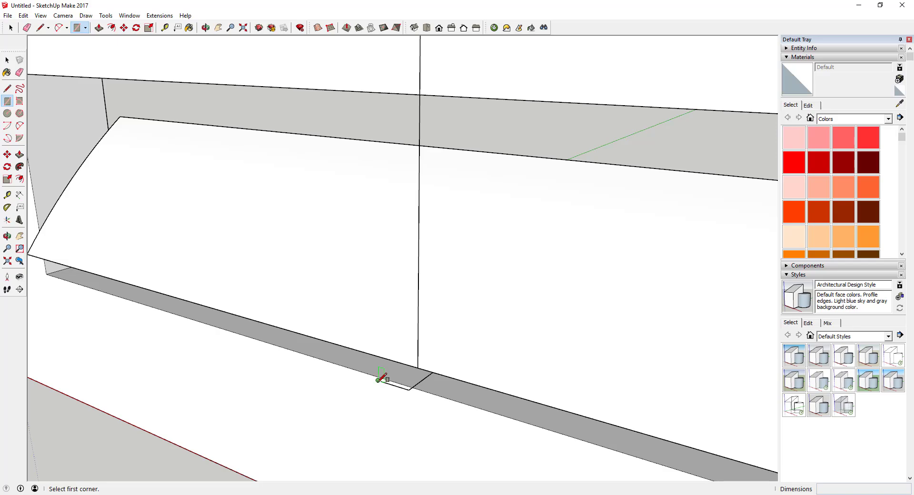
click(380, 379)
click(402, 364)
key(space)
scroll(402, 378, down, 2)
click(402, 378)
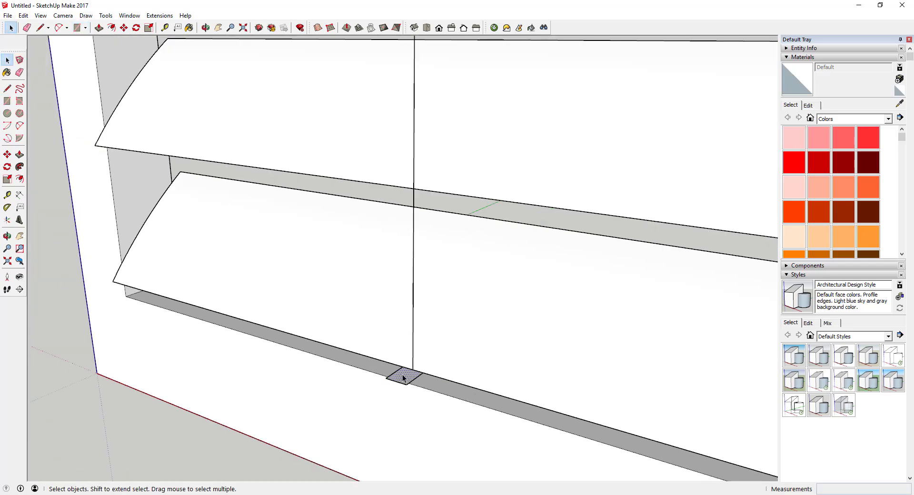
key(p)
click(404, 378)
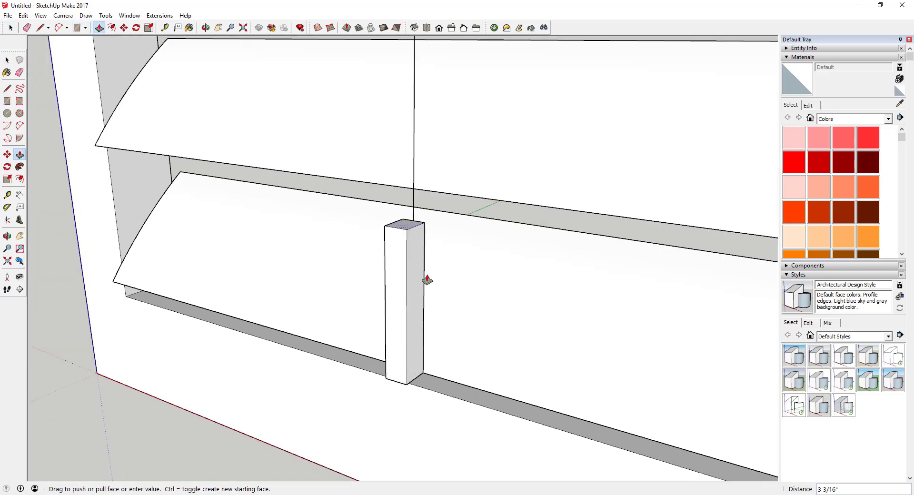
key(space)
Step: Place a guide line across the rod profile, offset 3/16" inward from its front edge
scroll(407, 381, up, 5)
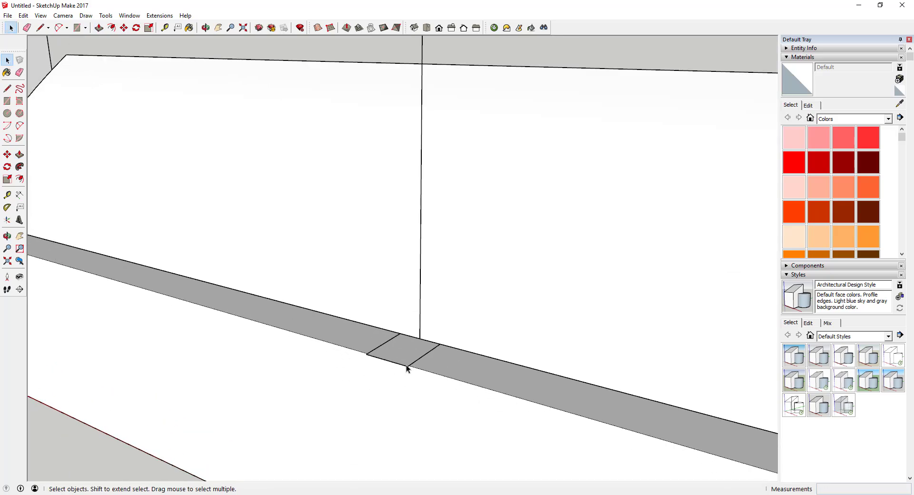
click(8, 195)
click(382, 358)
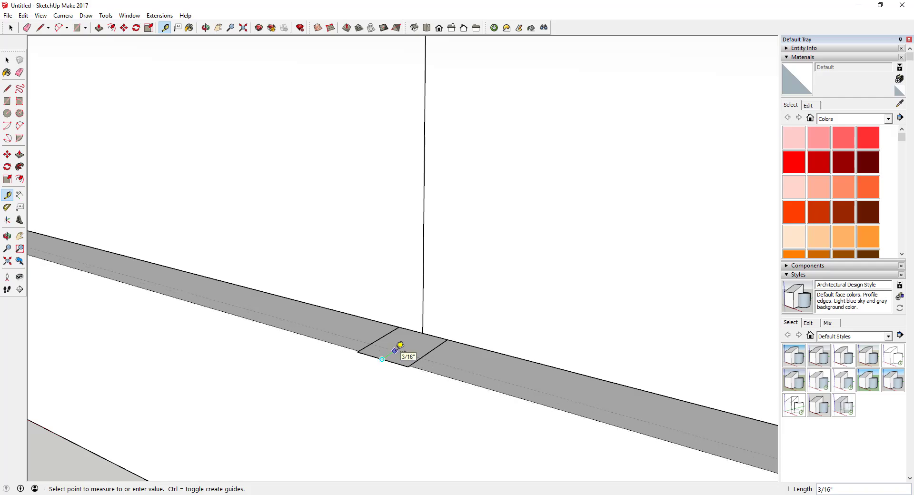
click(399, 344)
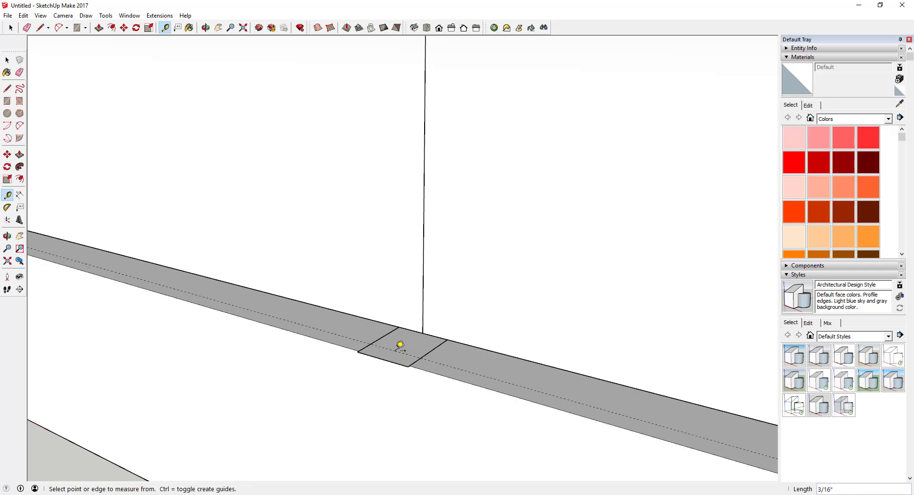
Step: Draw an arc with a 3/16" bulge toward the front edge between the guide's two intersections with the rod profile's sides
scroll(413, 345, up, 2)
key(a)
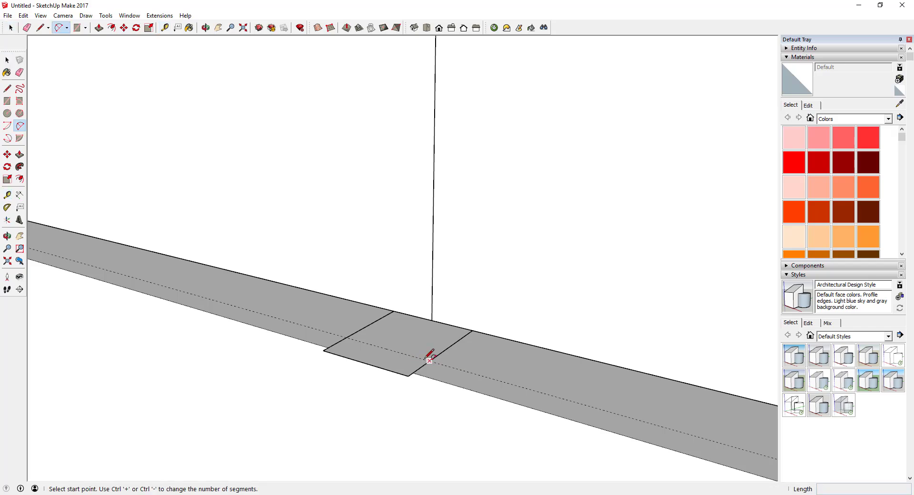
click(429, 360)
click(346, 337)
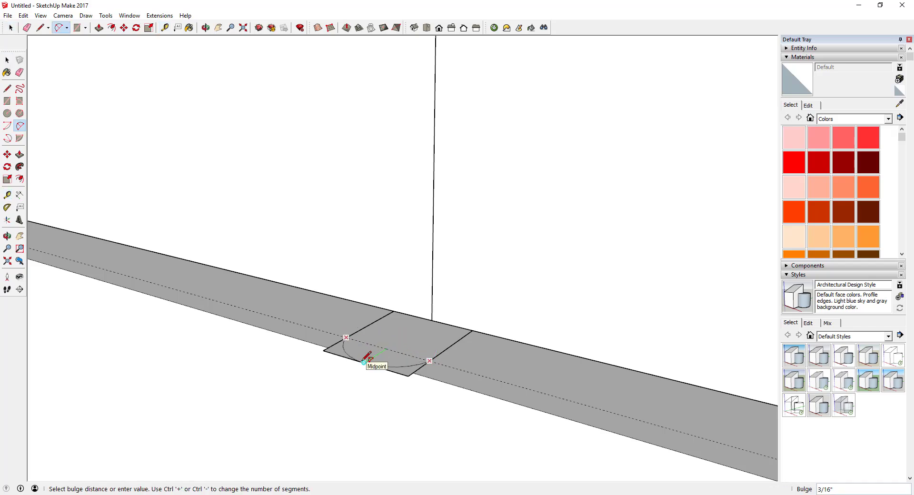
click(367, 357)
key(space)
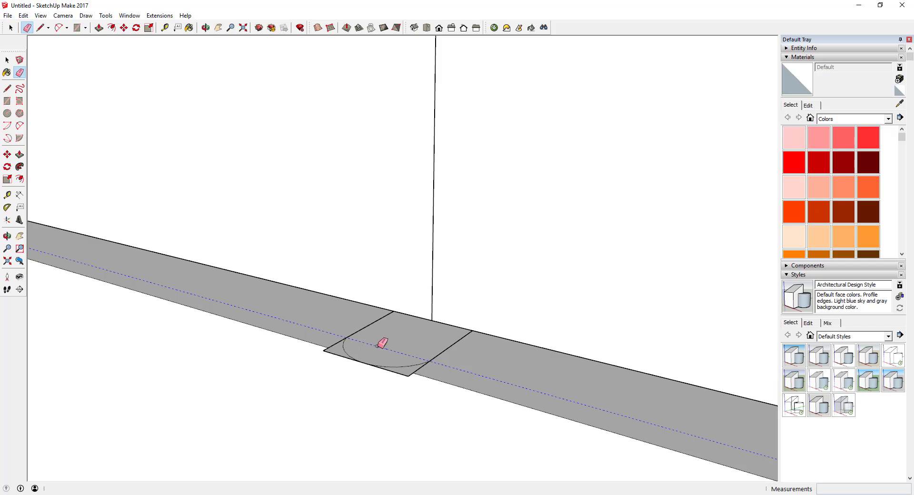
Step: Erase the guide line and the leftover corner edges outside the arc, leaving a rounded rod profile
scroll(339, 356, down, 2)
mouse_move(352, 341)
middle_down()
mouse_move(339, 376)
mouse_move(353, 339)
middle_up()
key(e)
drag(353, 338, 387, 366)
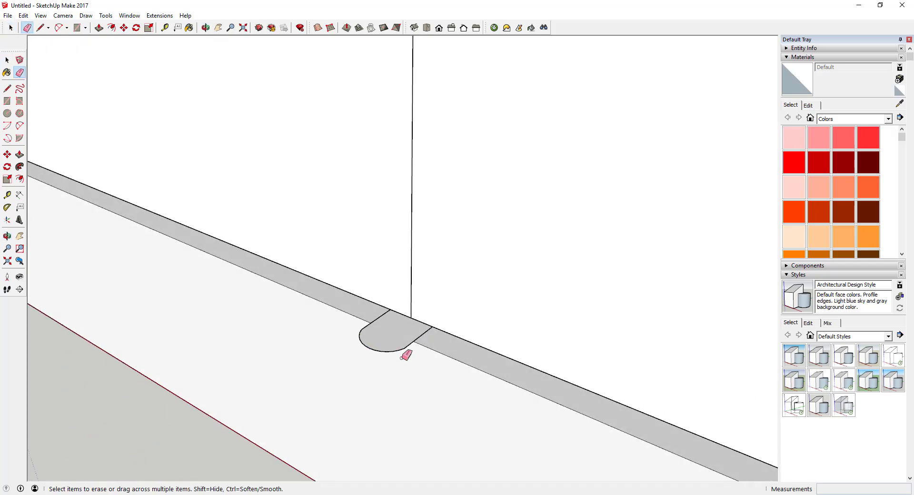
scroll(392, 354, down, 2)
key(space)
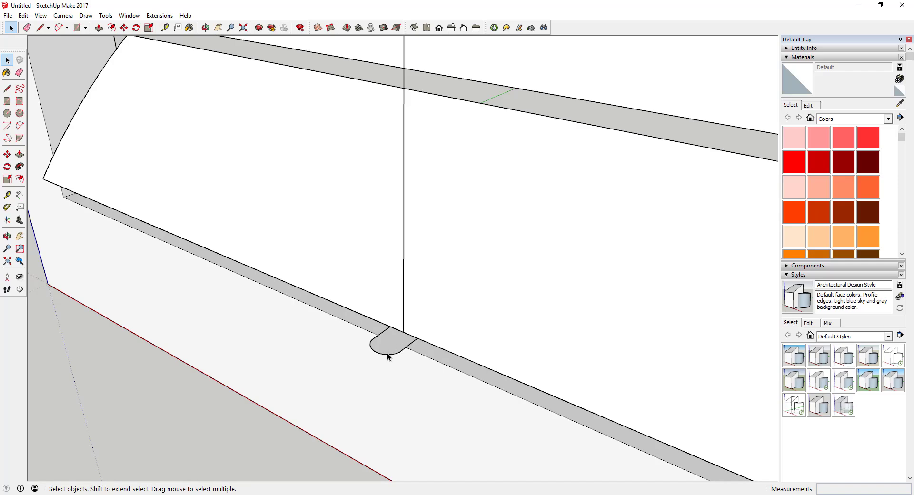
Step: Push/Pull the rounded profile up along the louvers to form a tilt rod reaching the top louver's front edge
key(p)
click(387, 348)
scroll(387, 320, down, 8)
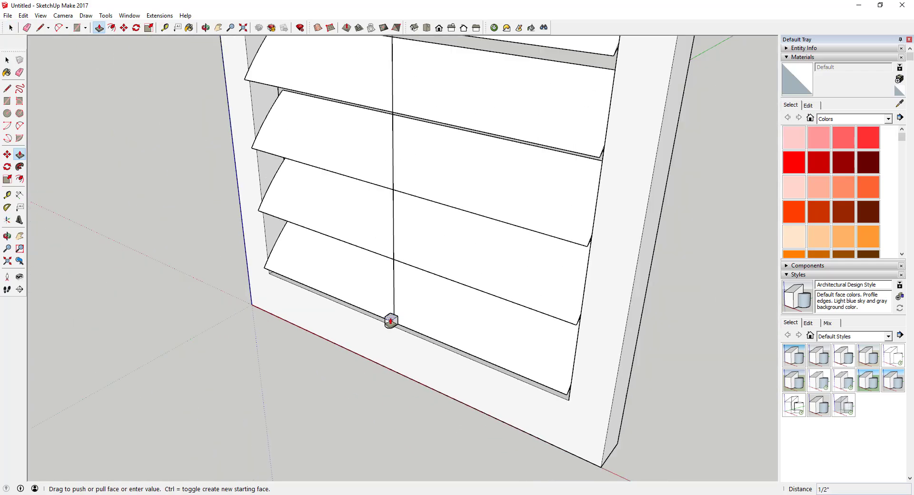
scroll(389, 321, down, 3)
scroll(381, 185, up, 3)
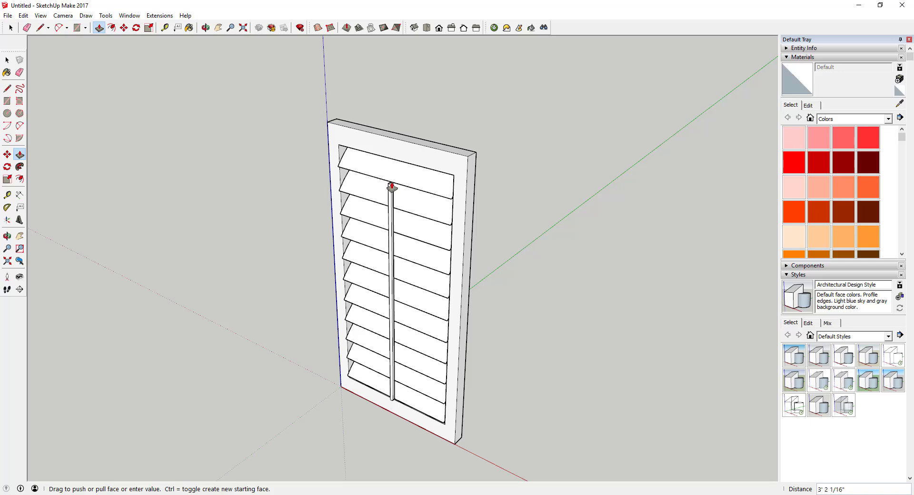
click(452, 205)
scroll(384, 195, up, 6)
middle_drag(384, 190, 431, 103)
scroll(423, 105, down, 5)
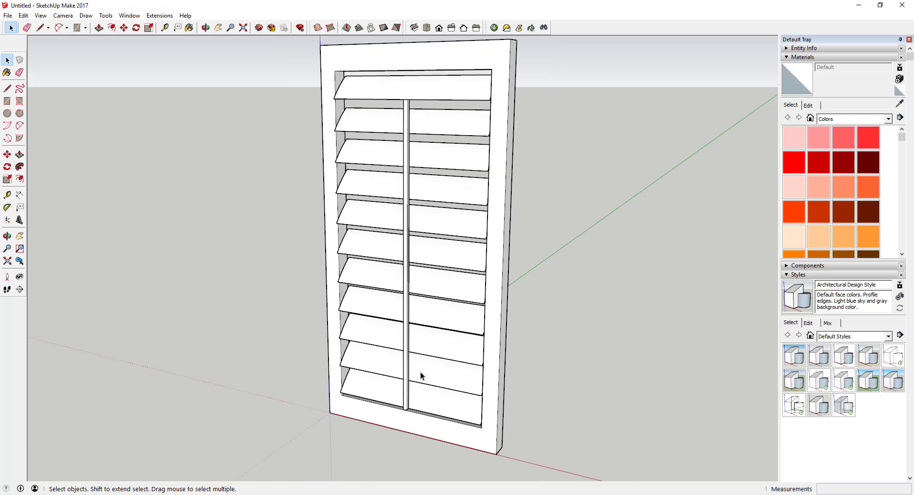
Step: Select all of the vertical tilt rod's geometry and make it a group
middle_drag(421, 373, 460, 356)
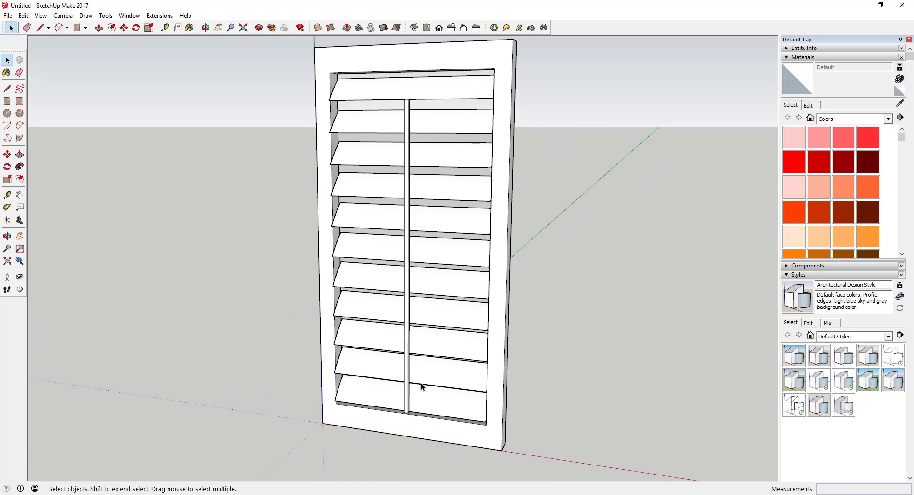
drag(384, 83, 430, 437)
right_click(407, 360)
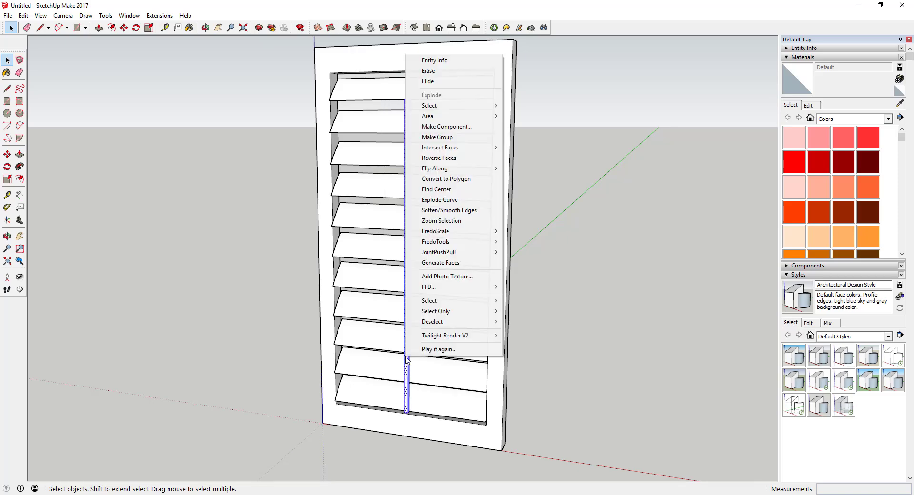
click(453, 137)
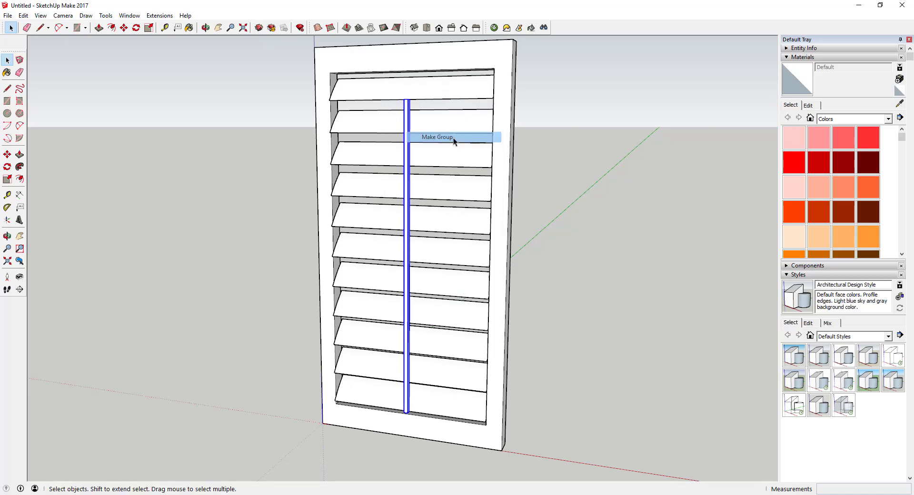
Step: Make a component named Shutter from the frame, all the louvers and the tilt rod
scroll(438, 172, down, 2)
click(512, 310)
middle_drag(519, 274, 508, 252)
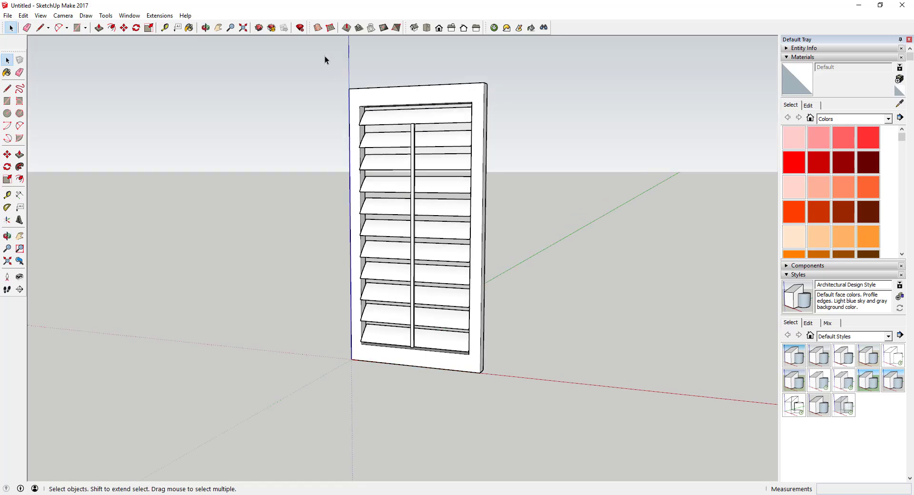
drag(325, 60, 547, 427)
right_click(428, 91)
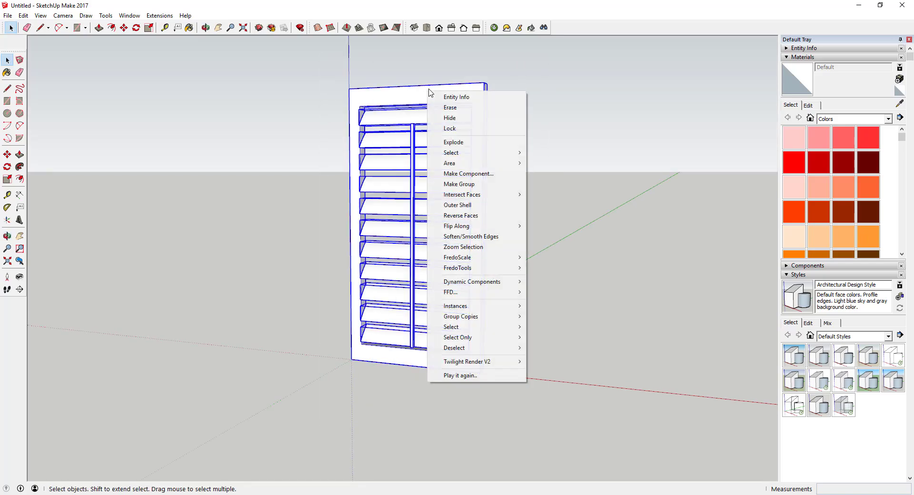
click(478, 175)
text(Shutter)
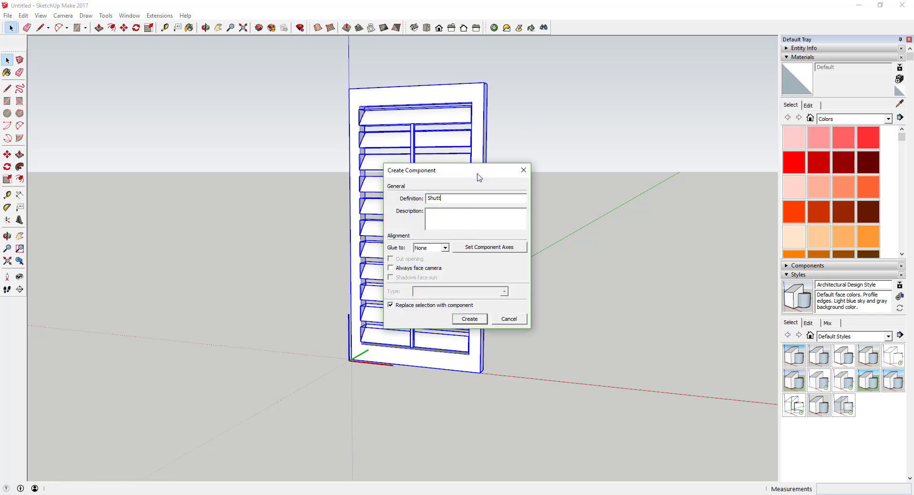
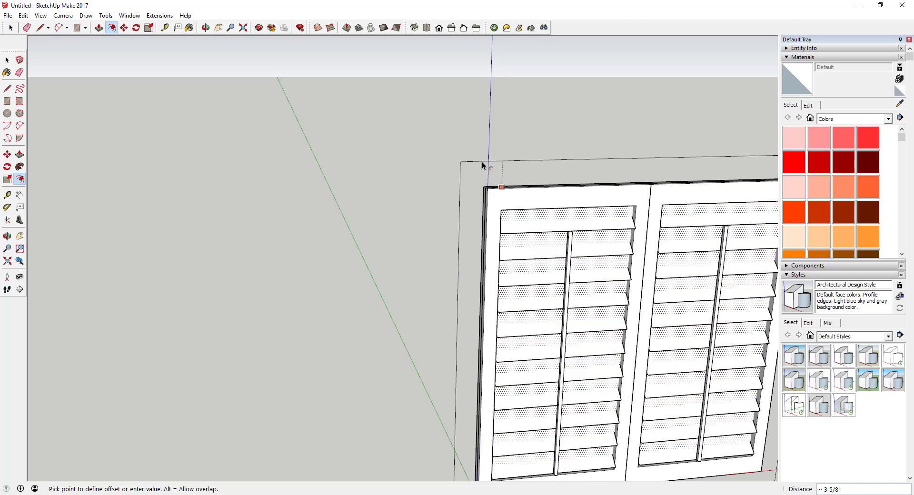
Step: Offset the outer outline of the rectangle behind the two shutters outward by 4"
scroll(481, 161, down, 2)
scroll(449, 198, down, 3)
key(o)
drag(537, 209, 565, 180)
key(f)
scroll(523, 227, up, 3)
key(space)
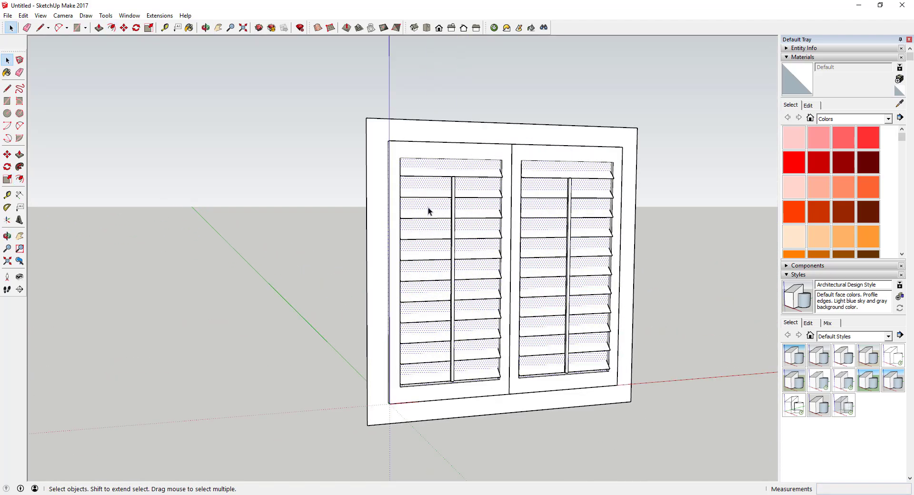
Step: Delete the face behind the two shutters, keeping only the surrounding border face
scroll(434, 202, down, 2)
middle_drag(438, 200, 448, 326)
scroll(447, 325, up, 2)
scroll(448, 325, up, 1)
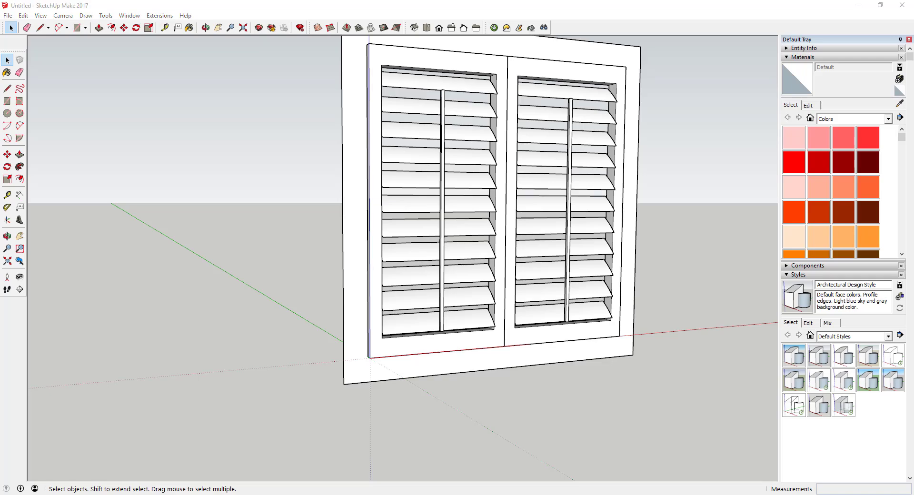
Step: Draw a line 4" outward from the left shutter's lower front corner, and turn it back to the border's outer edge
scroll(507, 324, down, 1)
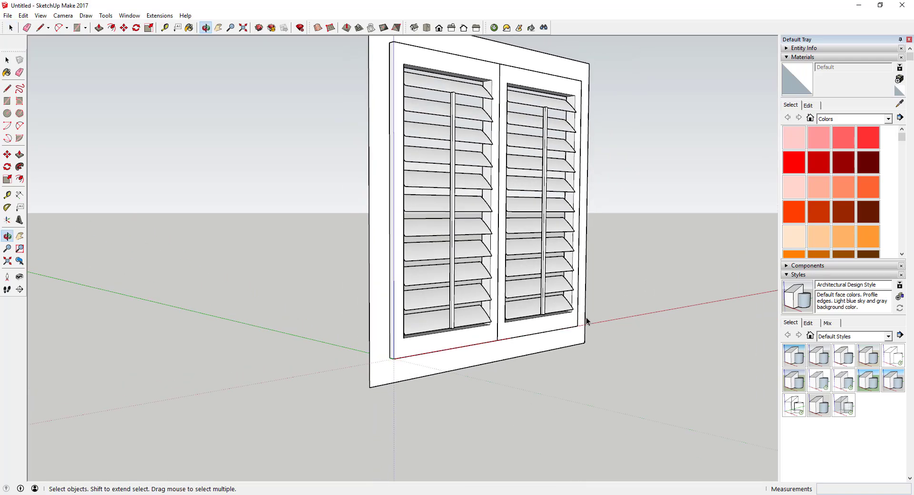
scroll(402, 359, up, 4)
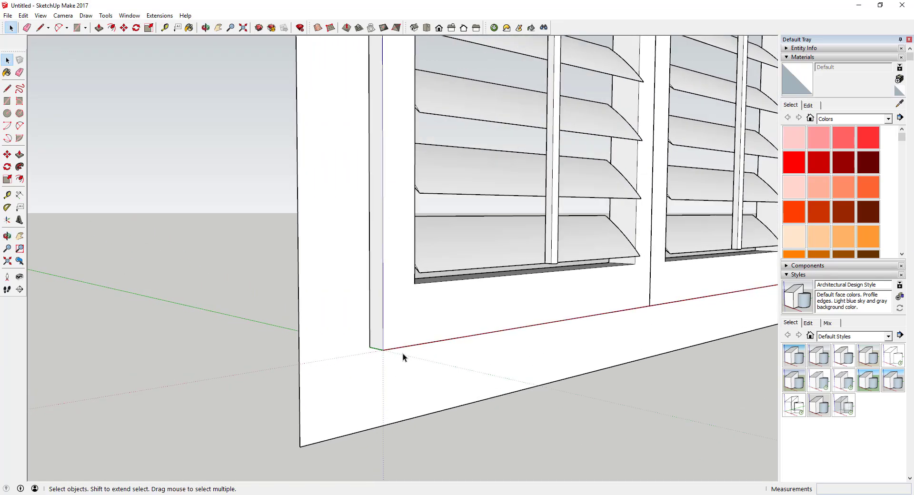
key(l)
click(383, 350)
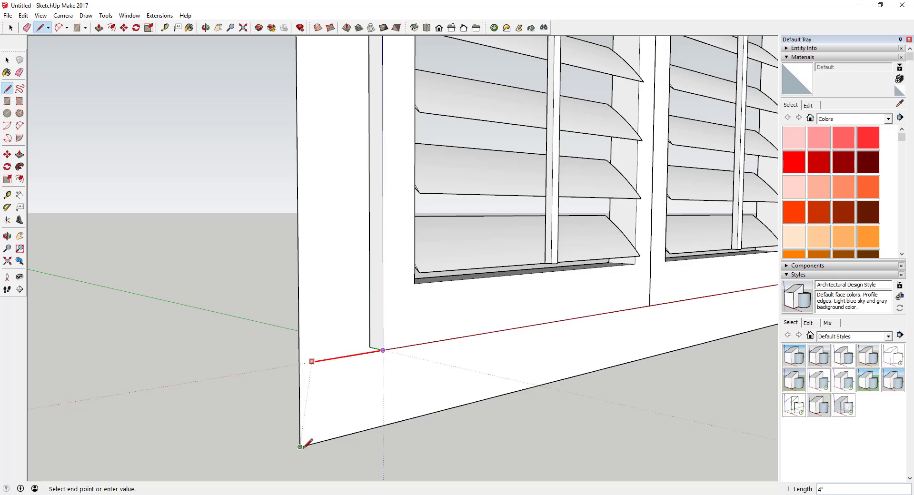
click(298, 357)
key(space)
Step: Draw a 4" by 1" vertical rectangle directly below the side of the left shutter, down to the border's lower edge
middle_drag(387, 358, 447, 342)
key(r)
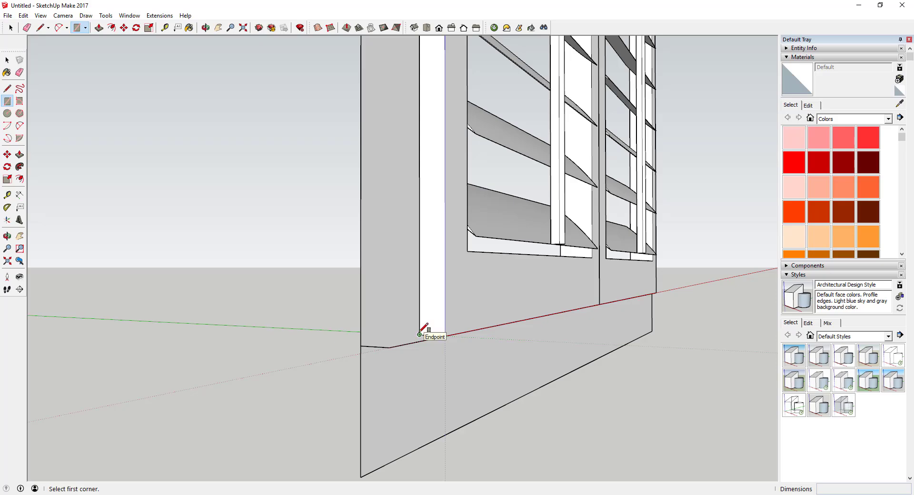
click(420, 334)
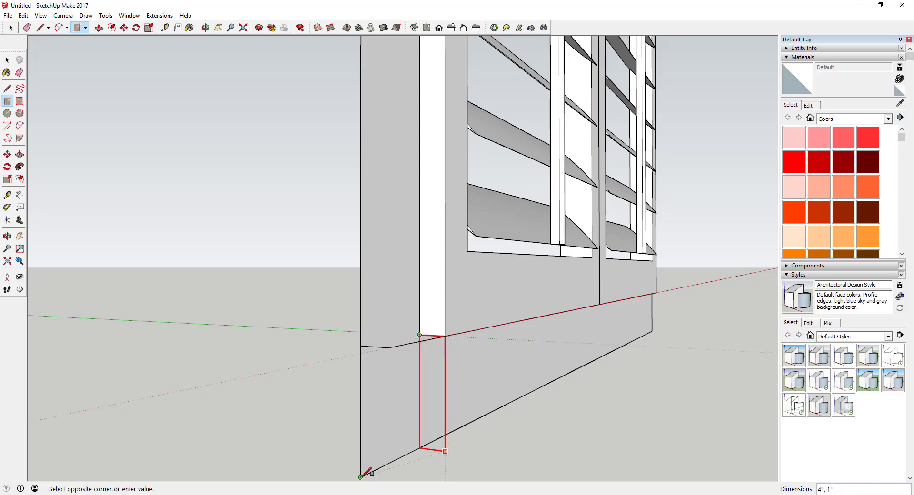
key(space)
Step: Draw a rounded nose arc about 1/2" long at the upper front corner of the profile rectangle
middle_drag(364, 473, 447, 310)
key(shift+p)
click(443, 311)
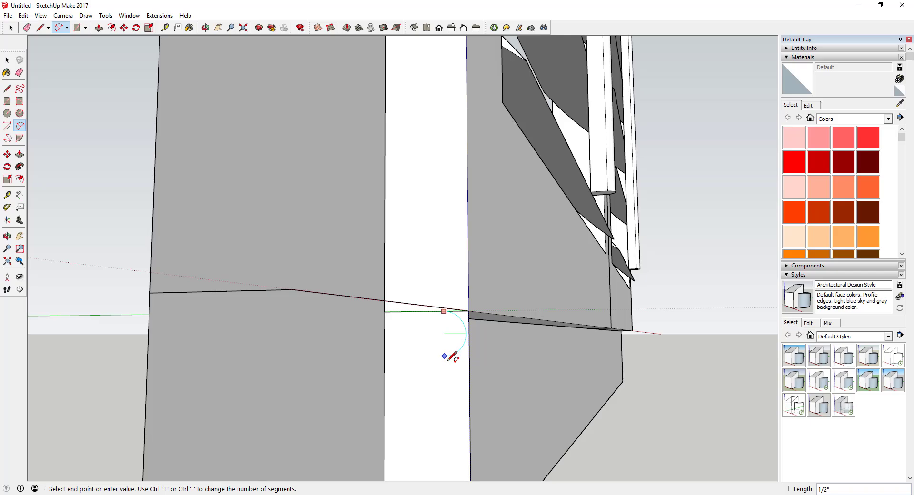
click(449, 361)
click(471, 337)
Step: Try a long concave arc with a bulge of about 11/16" from the rounded nose toward the rectangle's lower end
middle_drag(471, 337, 452, 344)
click(452, 344)
scroll(438, 412, up, 3)
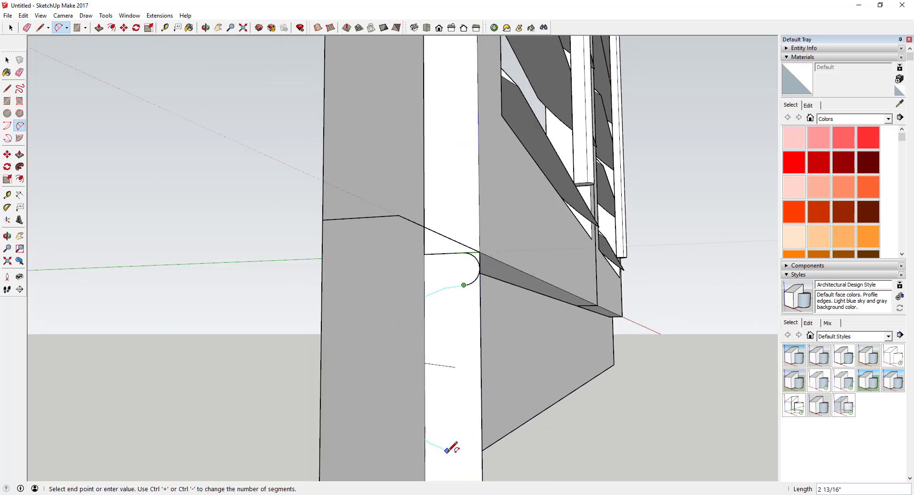
scroll(446, 450, down, 2)
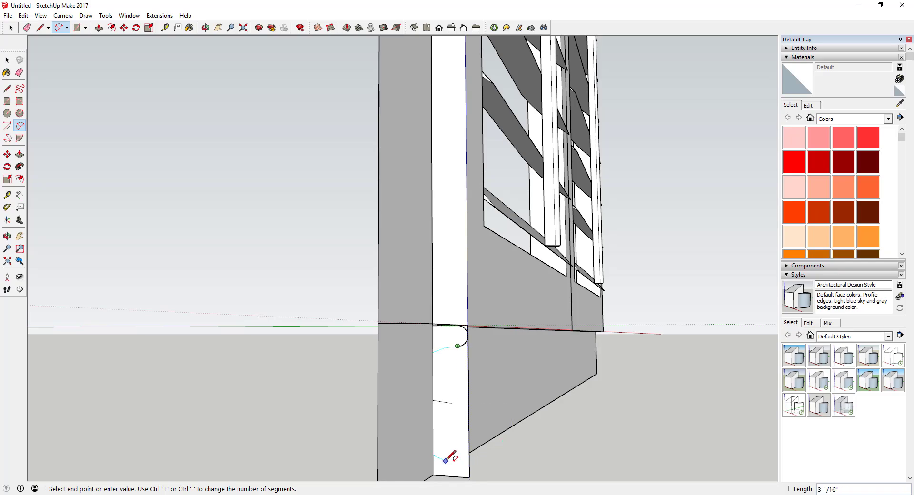
click(445, 460)
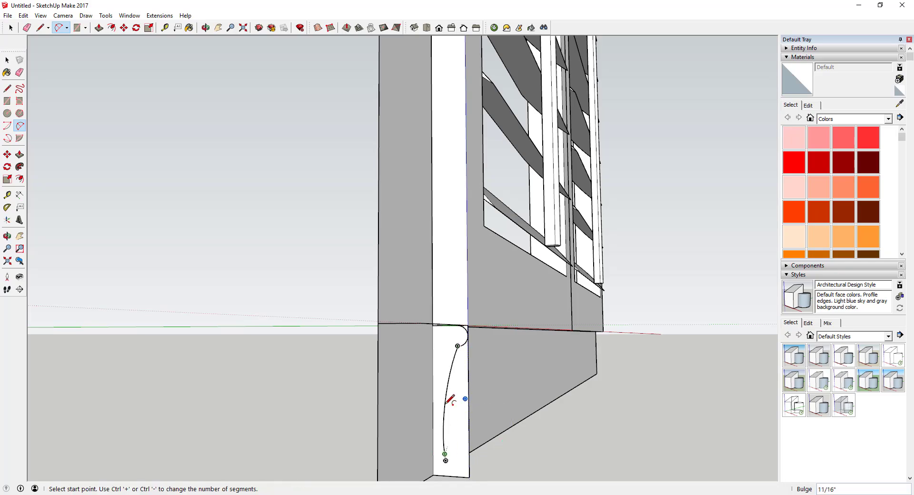
click(444, 367)
middle_drag(445, 367, 333, 314)
Step: Try a deeper concave arc below the rounded nose, with a bulge of about 1 1/16"
key(l)
scroll(323, 311, up, 5)
scroll(323, 310, down, 5)
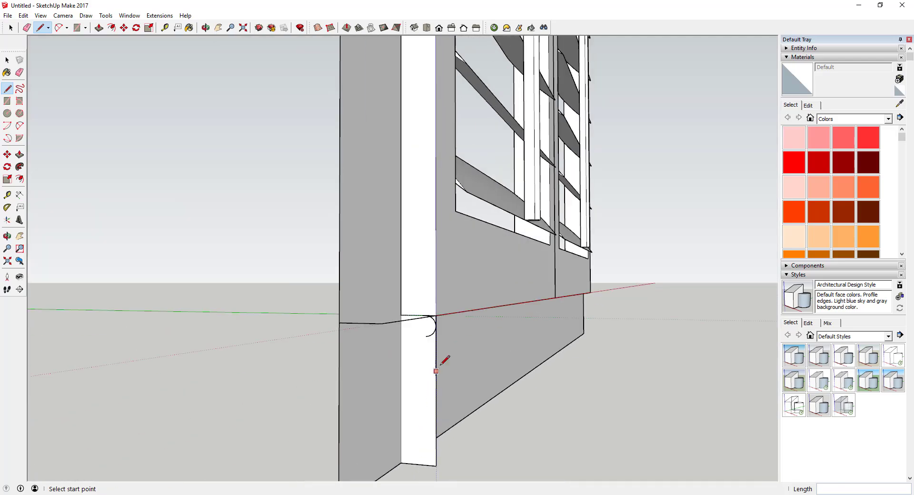
key(a)
click(434, 260)
click(423, 398)
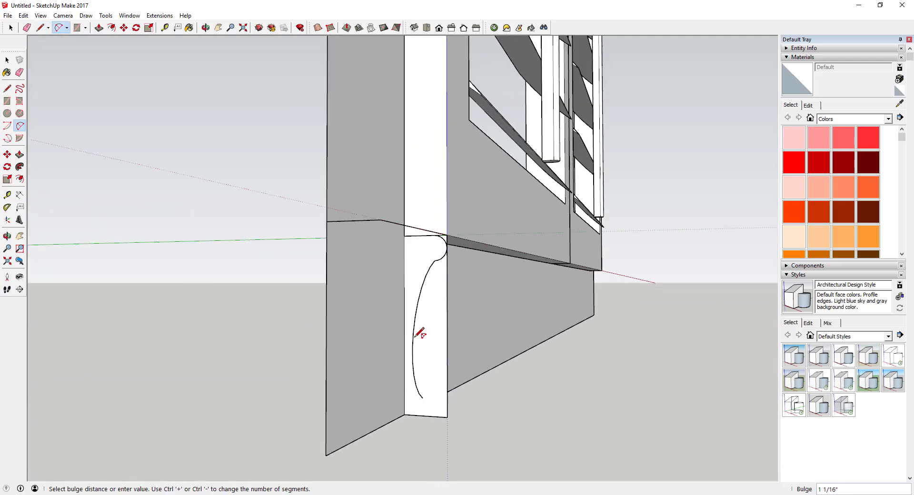
click(419, 333)
mouse_move(419, 334)
middle_down()
mouse_move(408, 324)
mouse_move(431, 265)
middle_up()
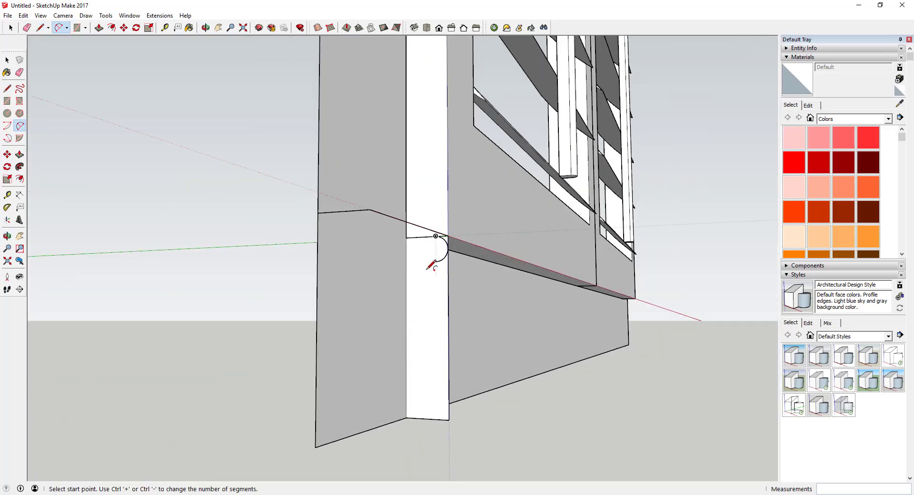
Step: Draw a shallow concave arc with a bulge of about 3/16" from the rounded nose to just above the rectangle's lower edge
click(435, 261)
scroll(428, 405, up, 3)
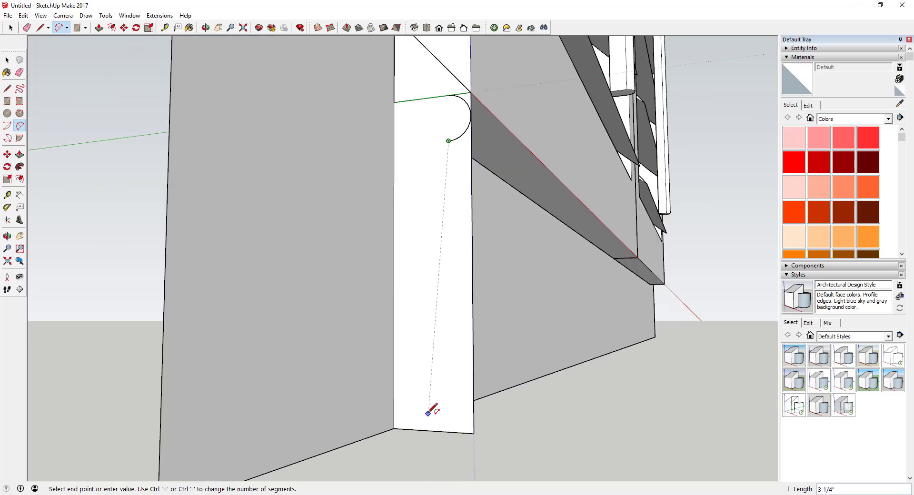
click(424, 402)
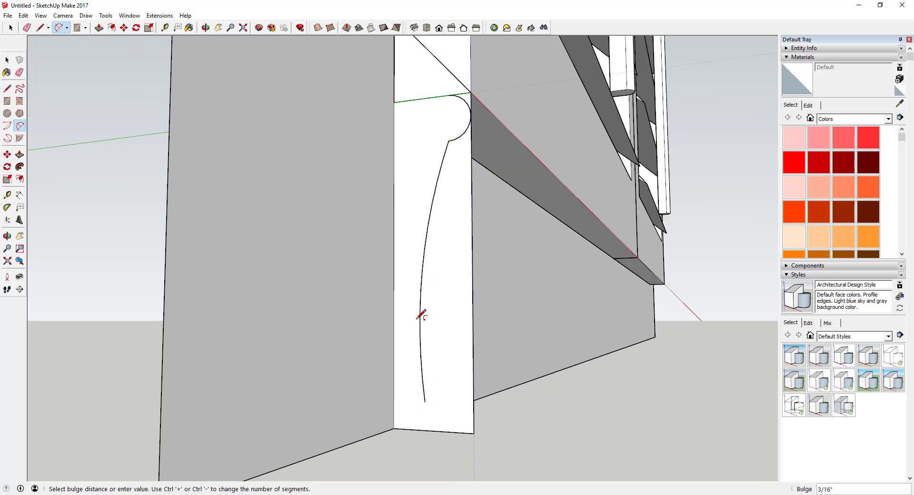
click(420, 318)
Step: Close the profile with a small arc to the rectangle's lower back corner, and erase the excess rectangle edges outside the curves
click(425, 402)
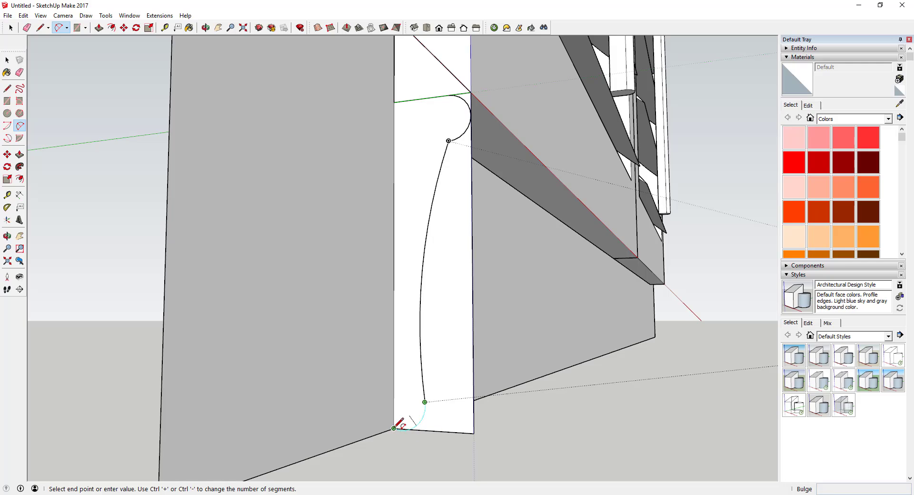
click(395, 429)
click(422, 413)
key(space)
scroll(446, 426, down, 5)
key(e)
mouse_move(447, 426)
mouse_down()
mouse_move(470, 427)
mouse_move(465, 432)
mouse_up()
Step: Draw the path line along the shutters' lower front edge to the border's far side, and return it 1" to the border
scroll(464, 433, down, 4)
mouse_move(478, 345)
middle_down()
mouse_move(412, 424)
mouse_move(453, 342)
mouse_move(517, 340)
mouse_move(369, 284)
mouse_move(295, 288)
mouse_move(375, 327)
middle_up()
key(space)
scroll(375, 326, up, 3)
key(l)
scroll(172, 251, up, 2)
click(92, 246)
scroll(329, 278, down, 3)
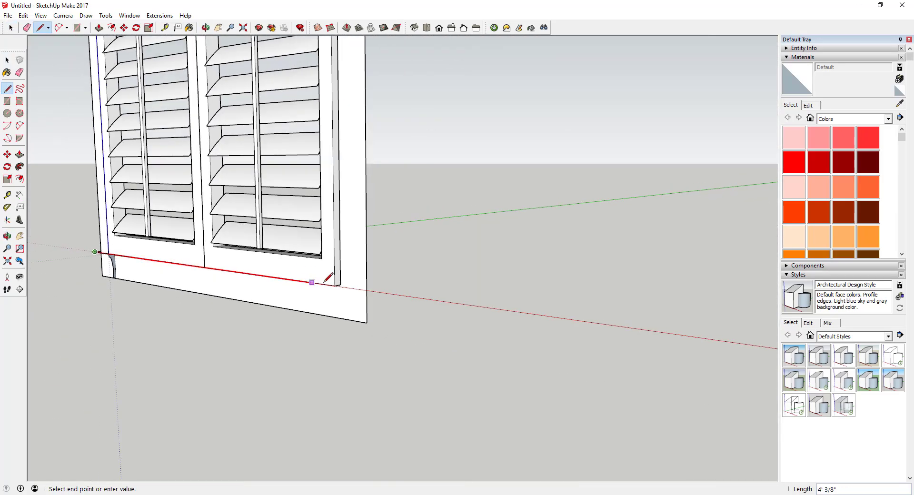
click(363, 290)
scroll(372, 291, up, 2)
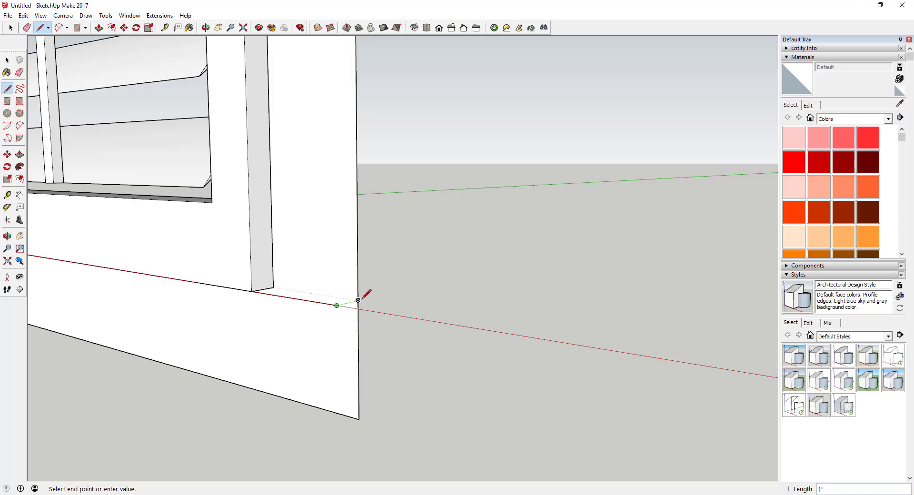
key(space)
Step: Sweep the curved profile with Follow Me along the path below the shutters and around the far end
scroll(360, 302, down, 4)
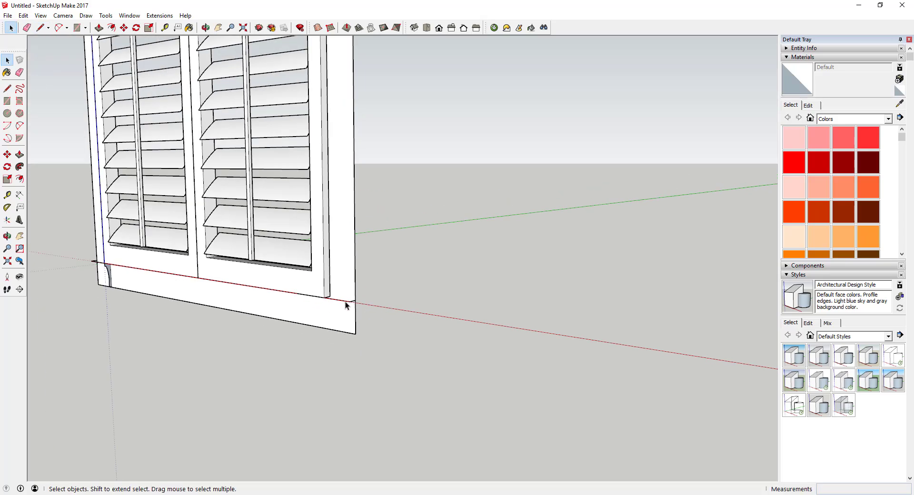
middle_drag(200, 286, 51, 244)
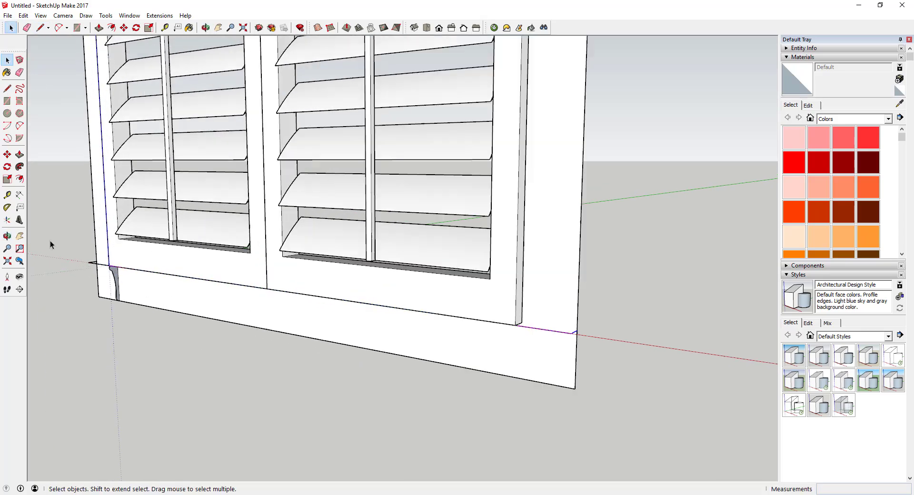
click(20, 166)
scroll(118, 273, up, 2)
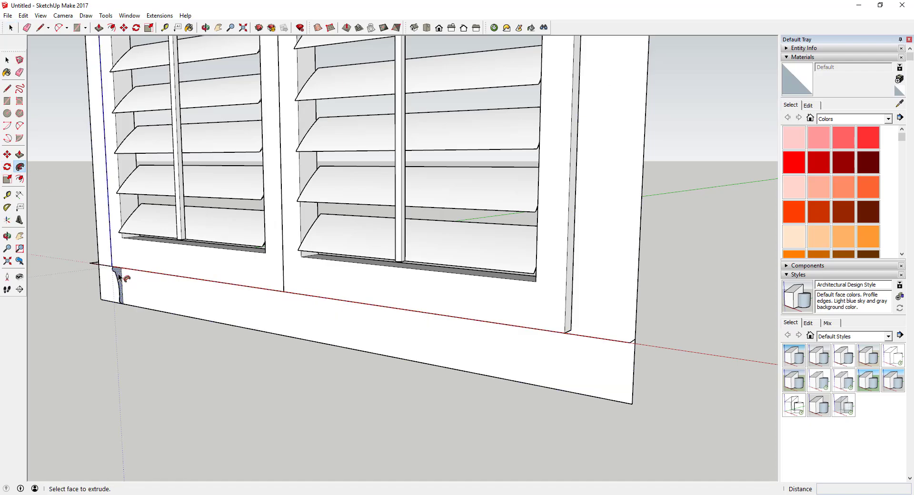
click(118, 273)
middle_drag(566, 402, 497, 301)
Step: Erase the leftover path edge at the far end of the lower trim
scroll(557, 345, up, 4)
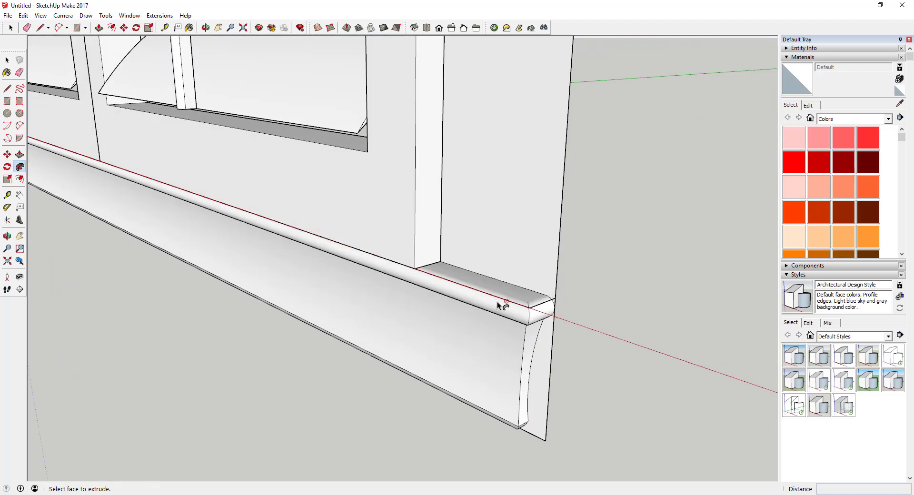
scroll(557, 301, up, 3)
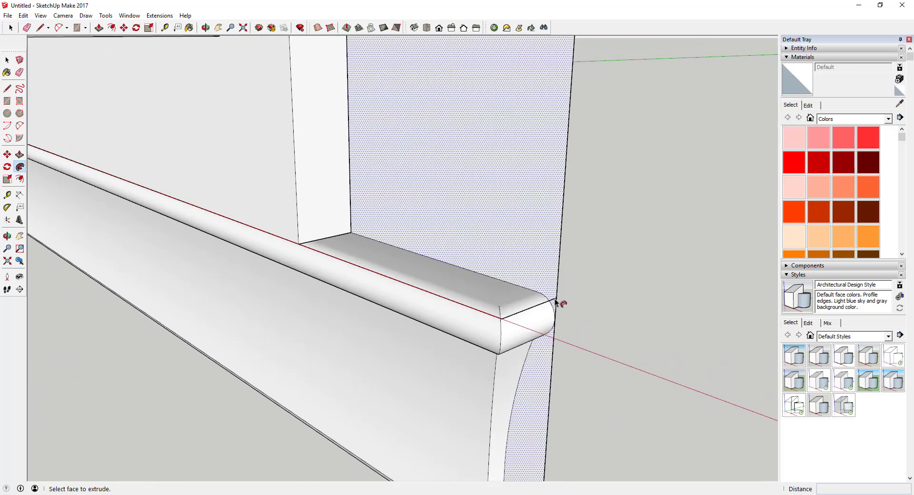
key(e)
scroll(571, 296, down, 3)
Step: Extend the lower trim from its open profile end along the remaining path to the border's near side with Follow Me
scroll(603, 291, down, 5)
middle_drag(435, 310, 264, 374)
scroll(264, 374, up, 3)
key(space)
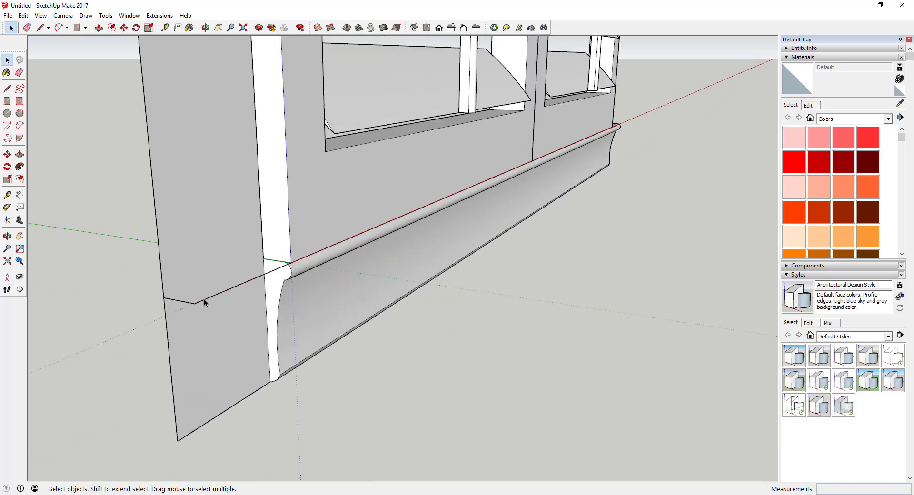
click(204, 300)
key(e)
mouse_move(184, 303)
middle_down()
mouse_move(228, 373)
mouse_move(265, 255)
mouse_move(209, 367)
mouse_move(347, 300)
mouse_move(301, 341)
middle_up()
Step: Erase the seam lines across the lower trim where the two swept sections meet
scroll(211, 366, up, 3)
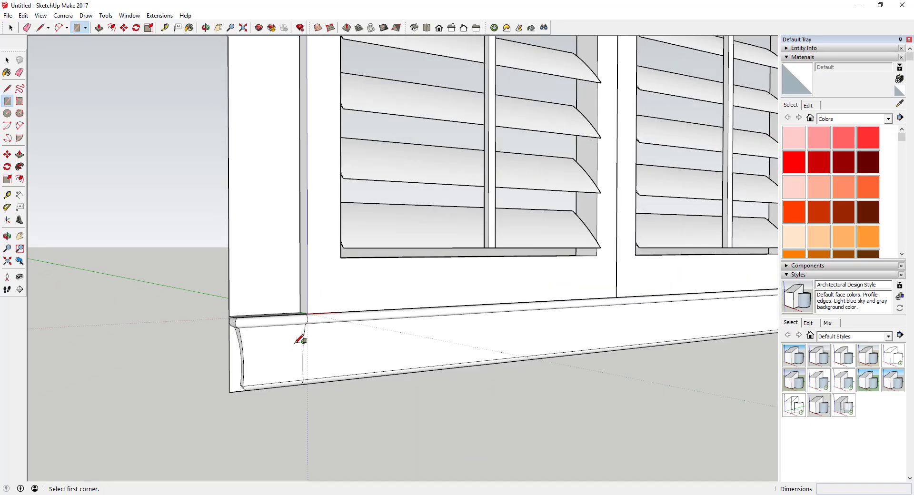
scroll(303, 338, up, 2)
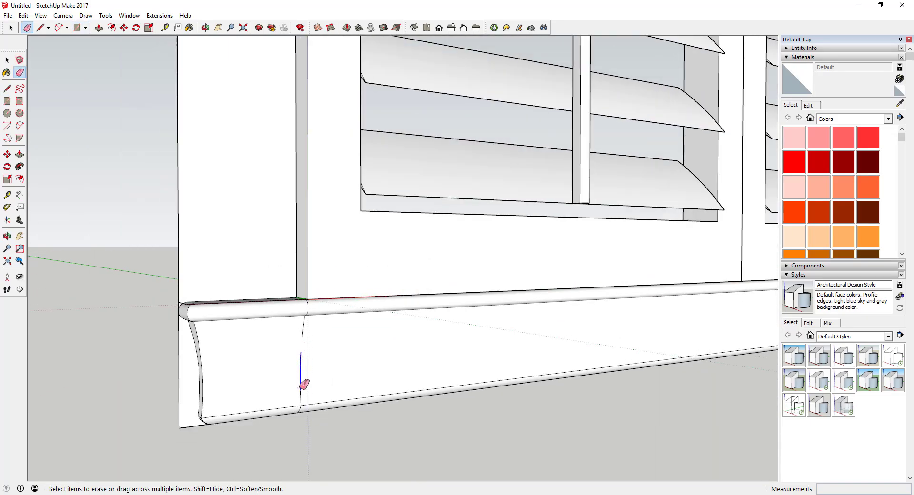
scroll(307, 398, up, 4)
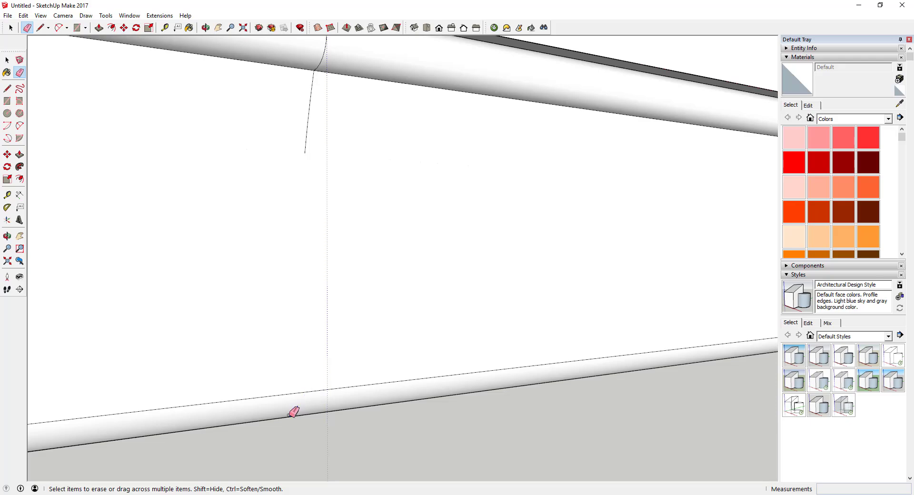
middle_drag(321, 413, 261, 432)
scroll(292, 396, up, 3)
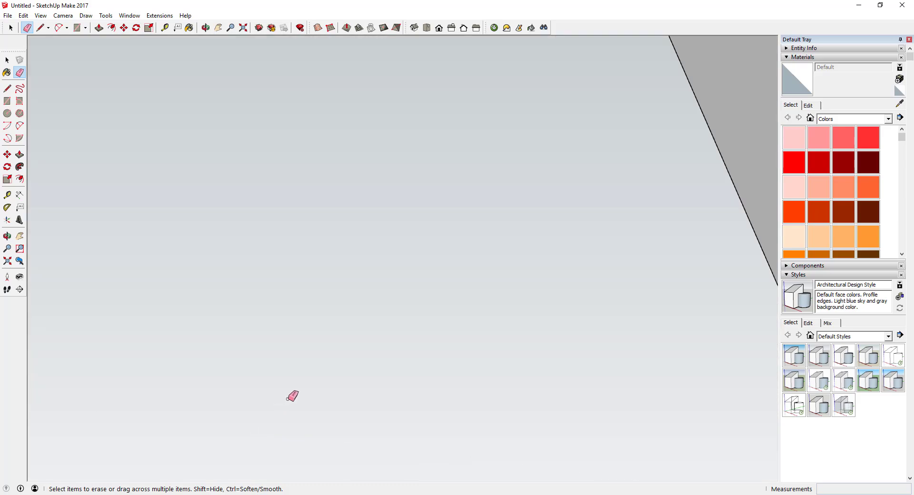
scroll(296, 381, down, 2)
scroll(297, 384, up, 1)
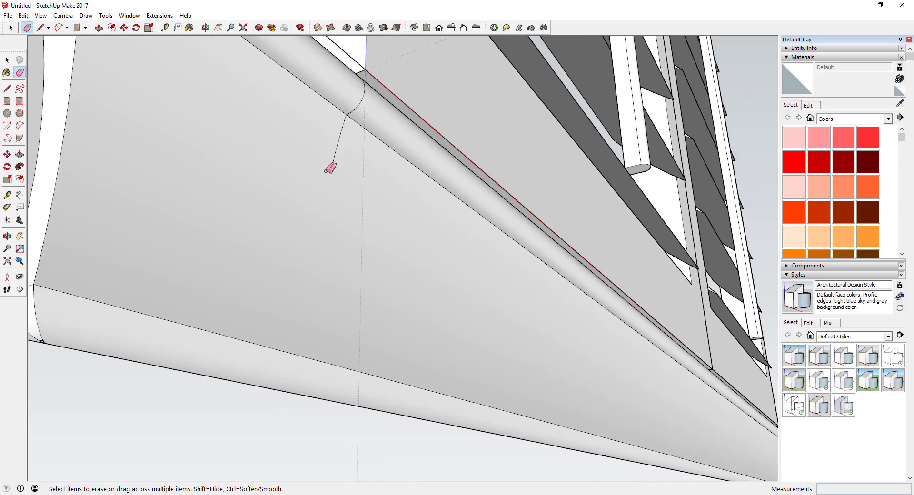
mouse_move(356, 145)
middle_down()
mouse_move(344, 206)
mouse_move(329, 206)
middle_up()
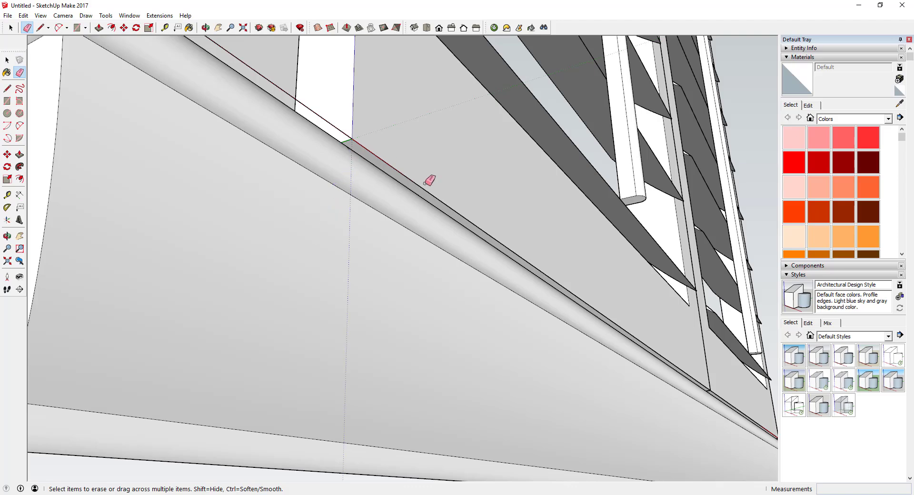
middle_drag(429, 180, 333, 285)
scroll(363, 138, down, 2)
middle_drag(353, 86, 342, 212)
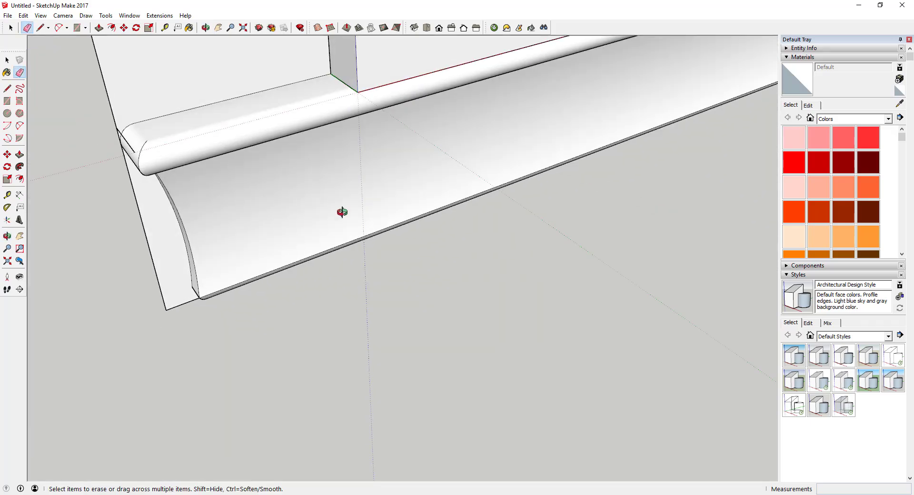
Step: Push/Pull the flat border face around the shutters by 1/2"
scroll(314, 252, down, 5)
middle_drag(286, 291, 349, 209)
scroll(359, 230, down, 3)
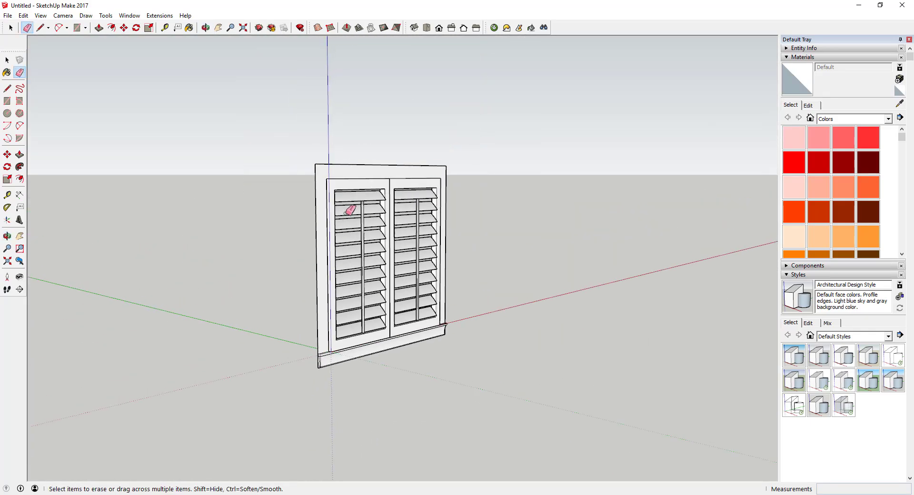
key(space)
key(p)
drag(317, 214, 320, 220)
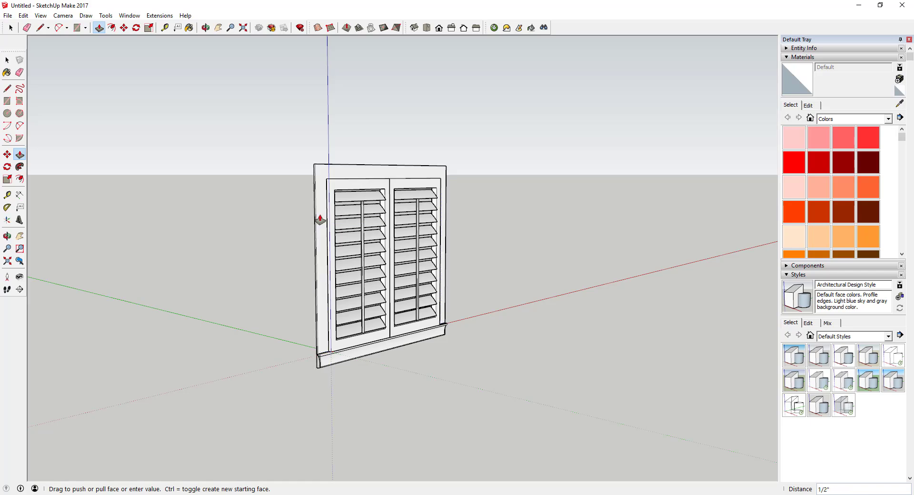
key(space)
scroll(425, 301, up, 5)
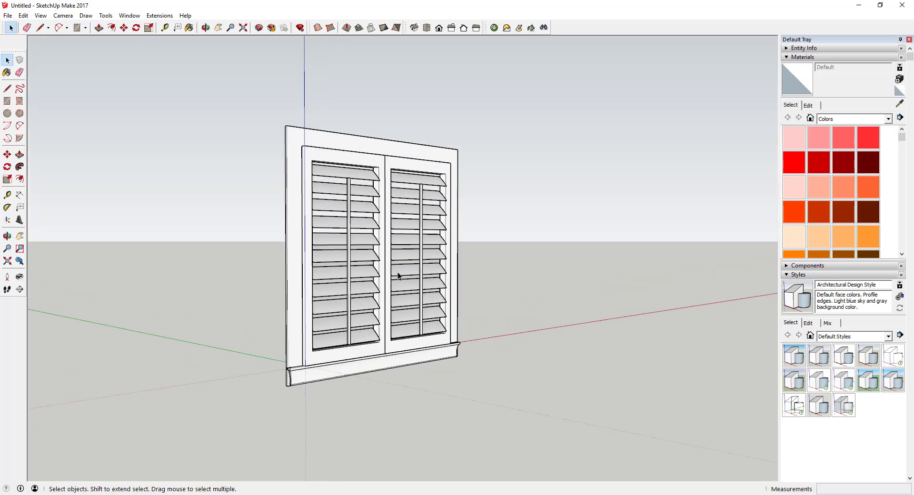
middle_drag(428, 222, 324, 272)
scroll(324, 272, up, 2)
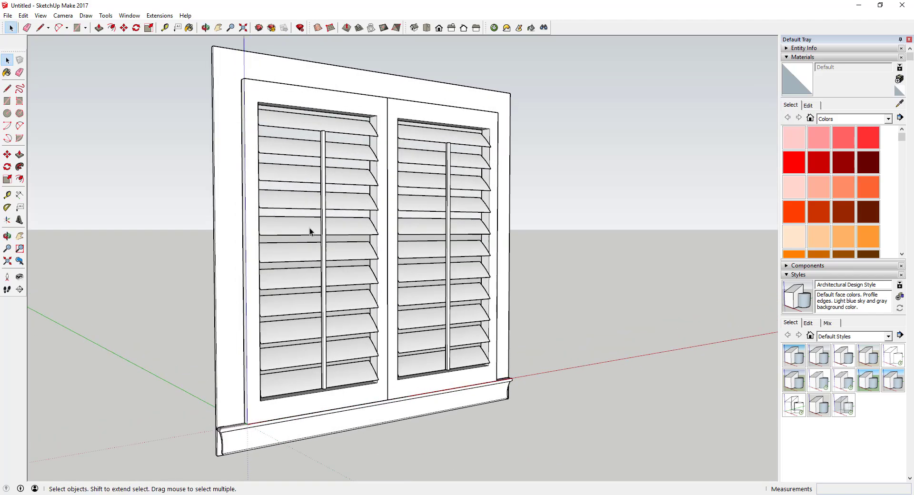